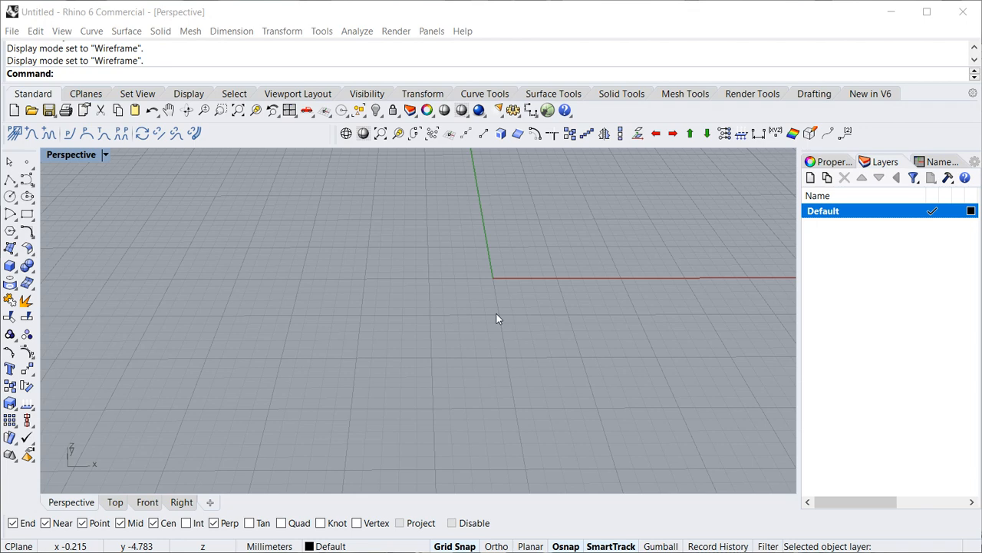
- Create a new layer named Wire Layout 1 and make it the current layer
left_click(811, 178)
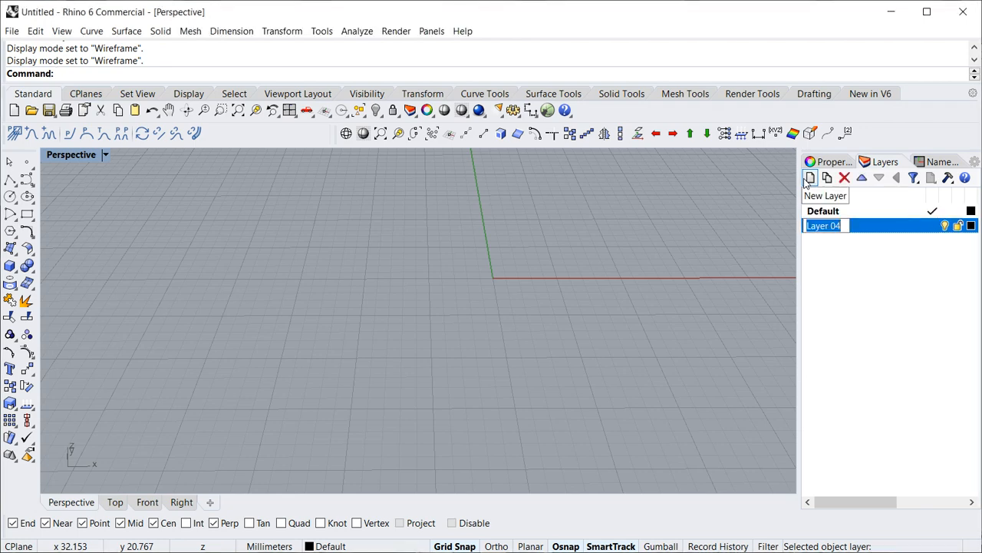
type("Wire Lay")
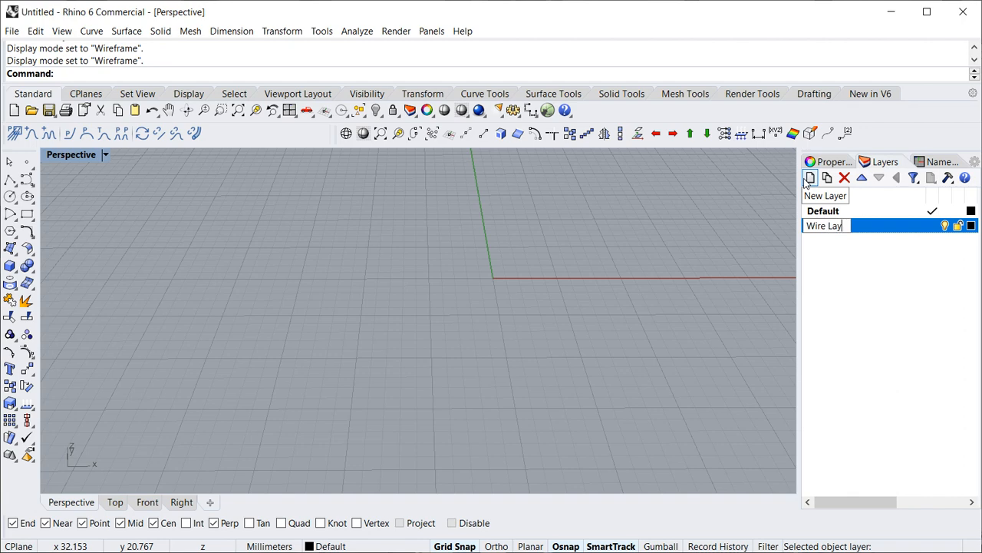
type("out 1")
key("Return")
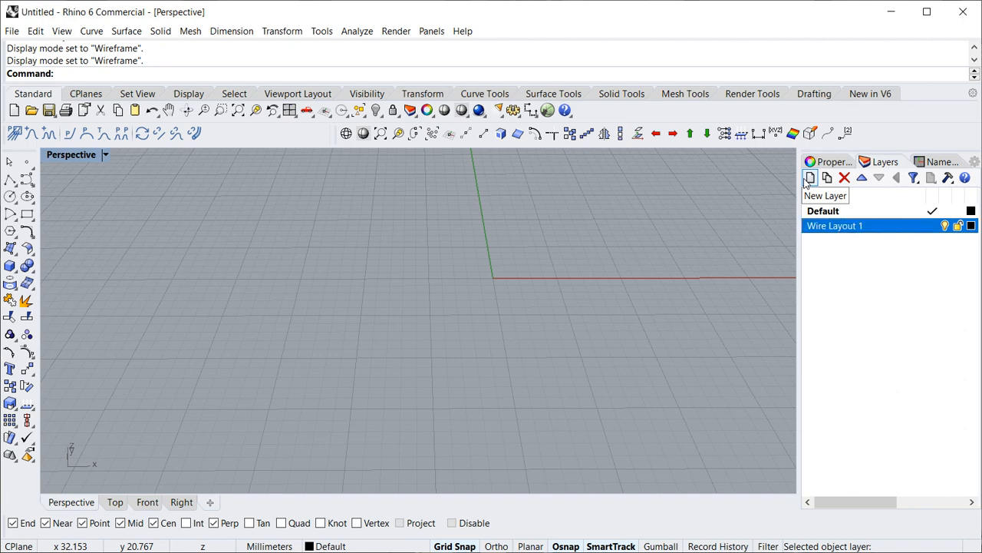
left_click(932, 226)
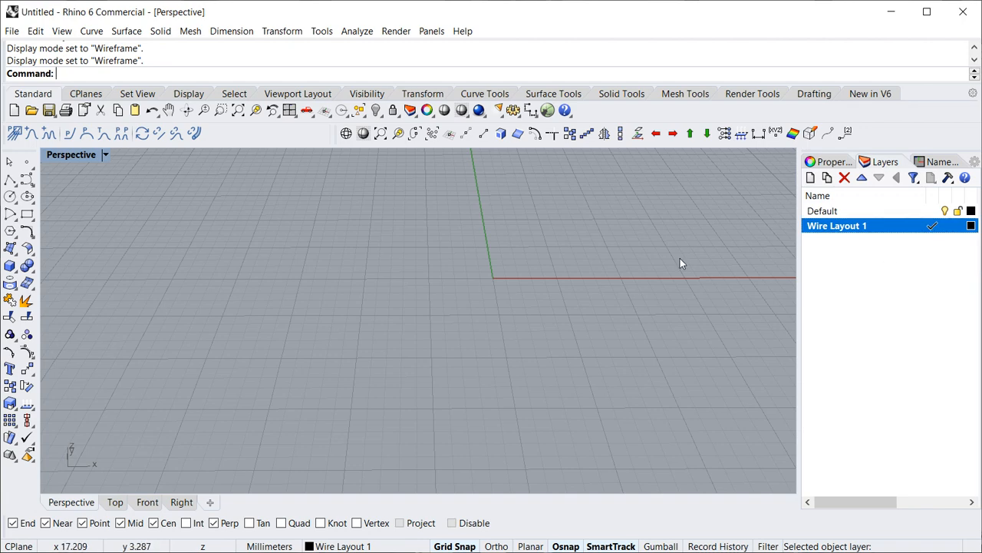
- Draw a new bond wire parallel to the red x axis, in the area on the negative-x side of the origin
left_click(22, 135)
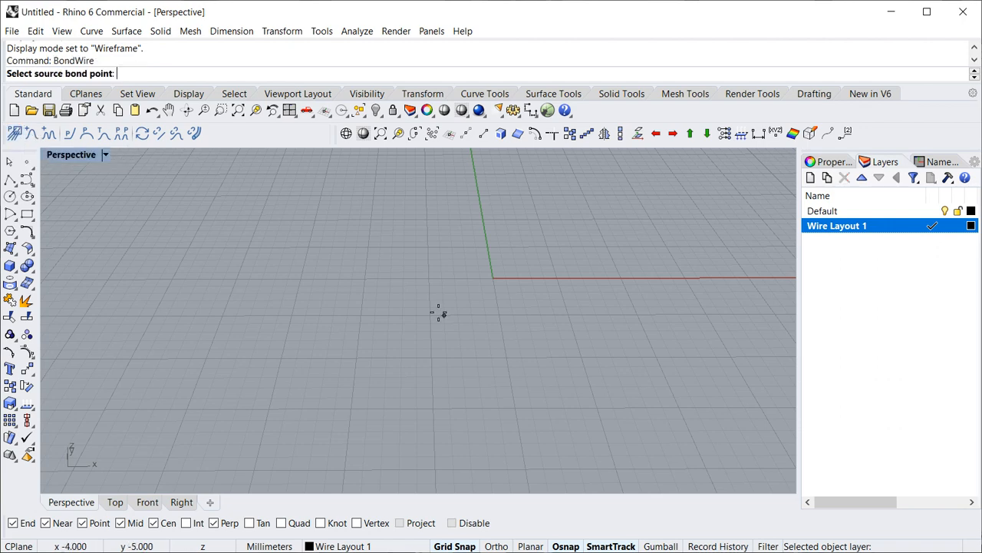
left_click(292, 315)
left_click(437, 321)
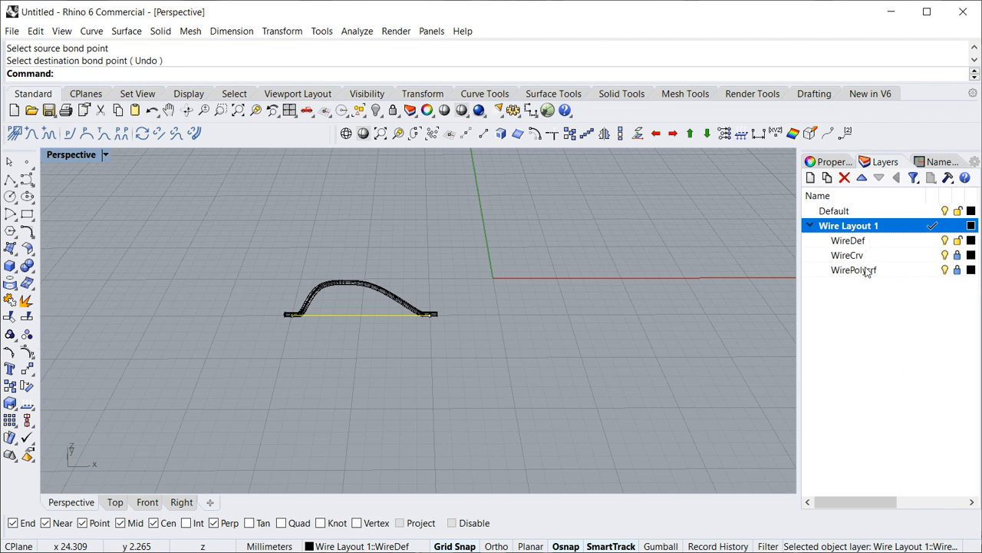
- Hide the WirePolysrf and WireCrv layers, and show them again one at a time to examine what each contains
left_click(945, 270)
left_click(945, 255)
left_click(904, 244)
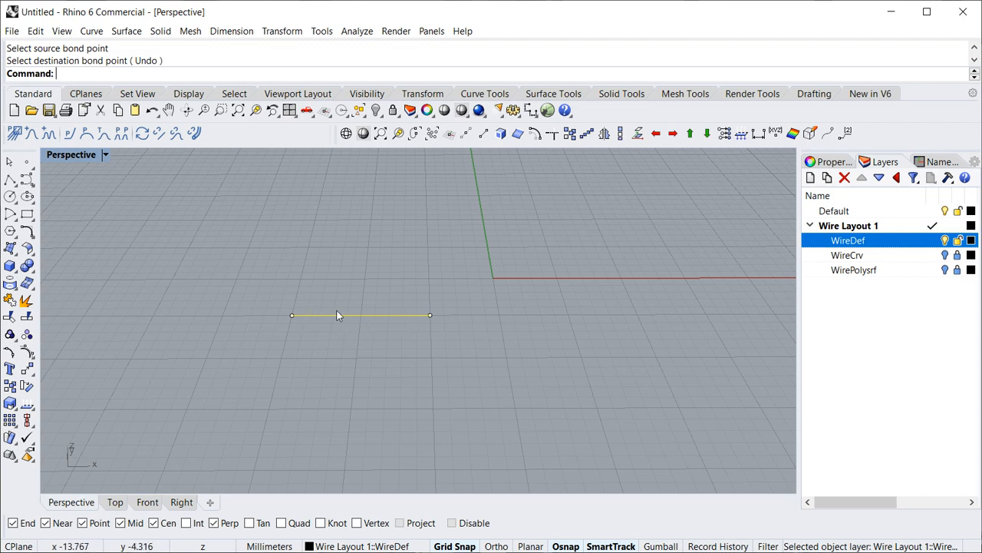
left_click(945, 255)
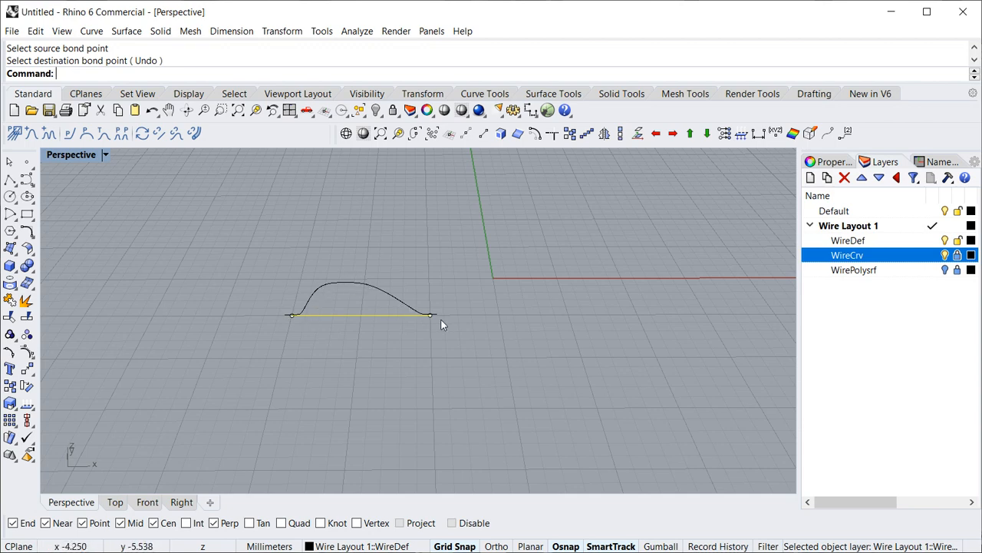
left_click(946, 270)
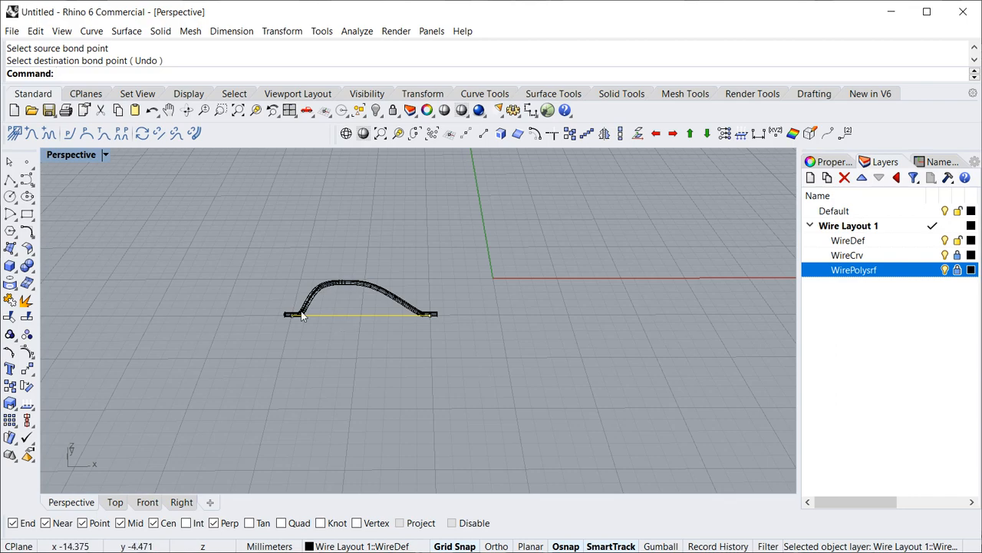
- Open the layout parameters for the wire and apply the Ball bond type
scroll(300, 313, "up", 8)
right_click_drag(234, 317, 185, 317)
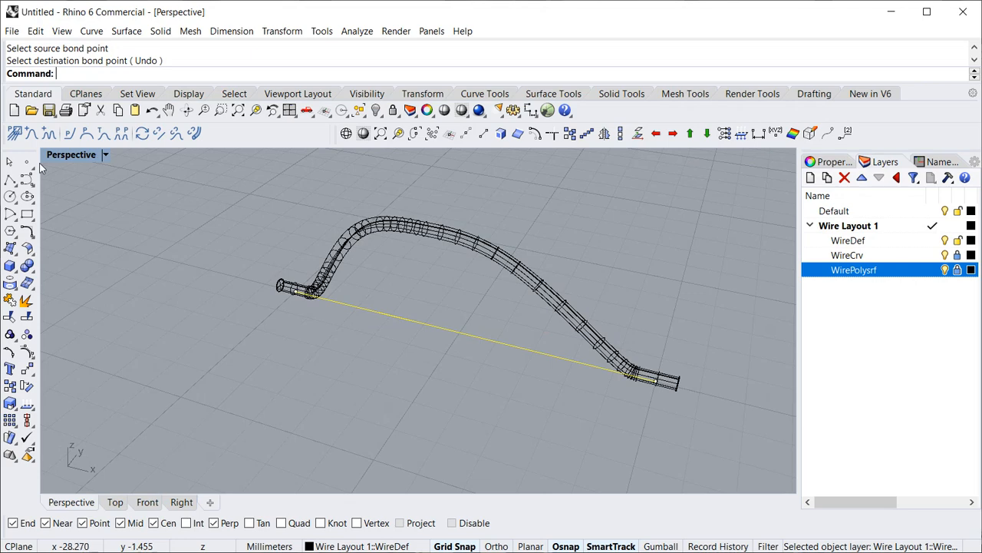
left_click(14, 132)
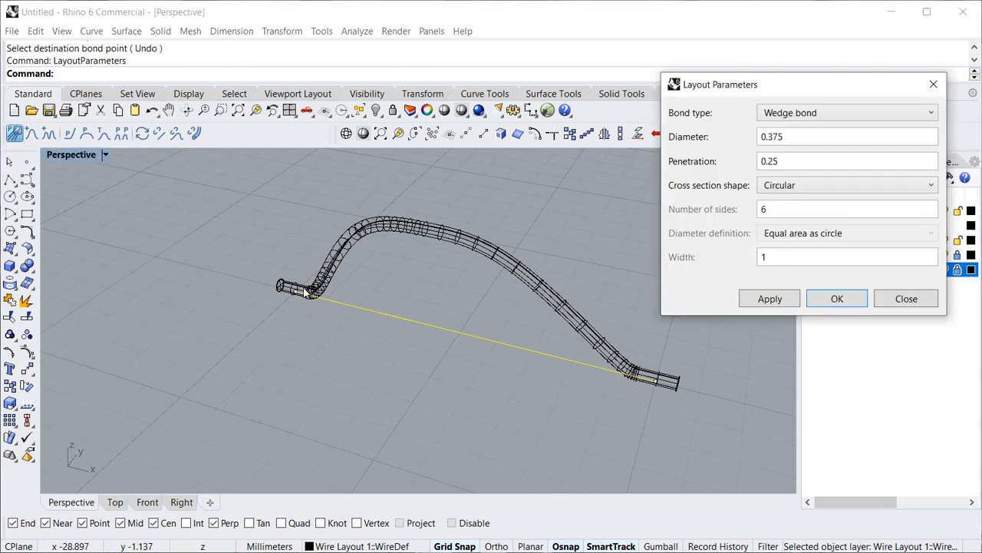
left_click_drag(831, 89, 748, 37)
left_click(730, 61)
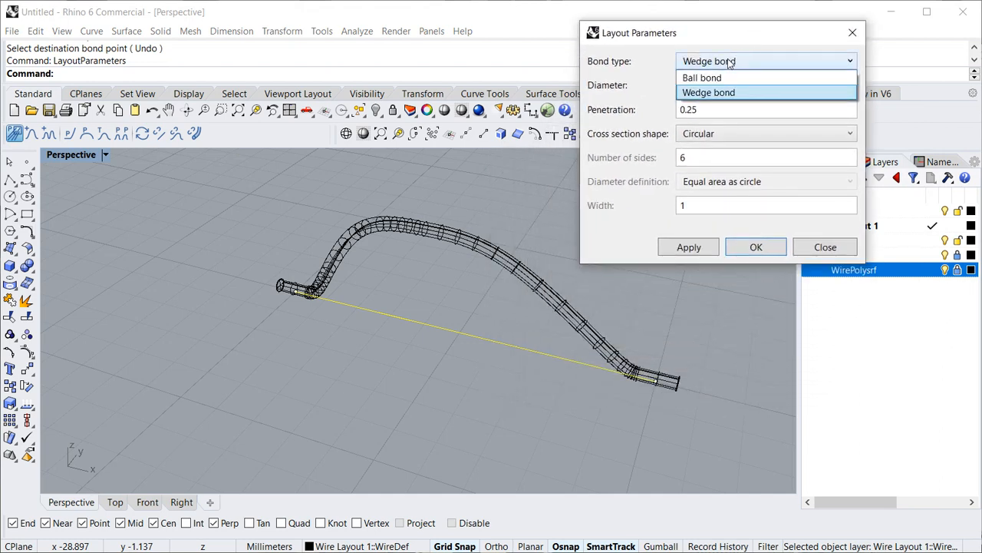
left_click(730, 77)
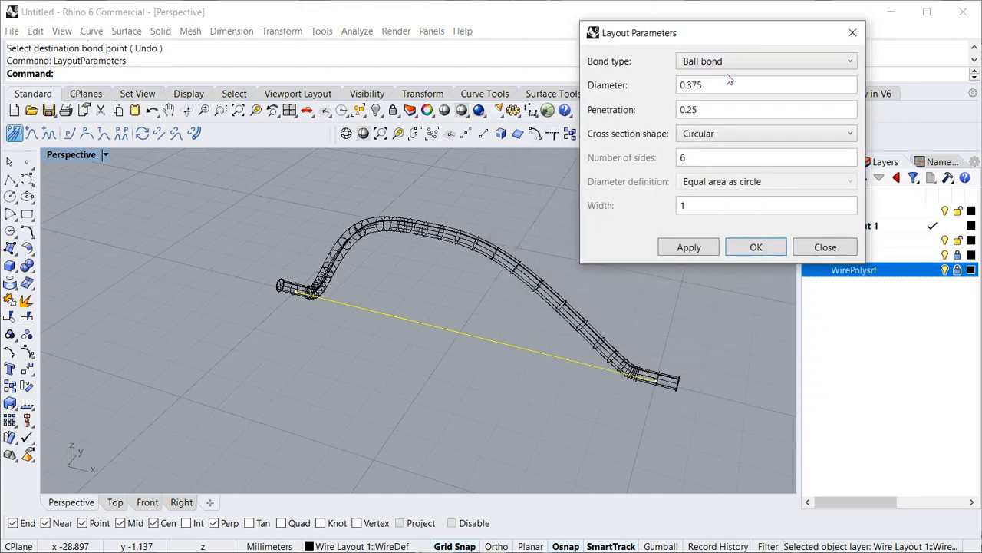
left_click(688, 248)
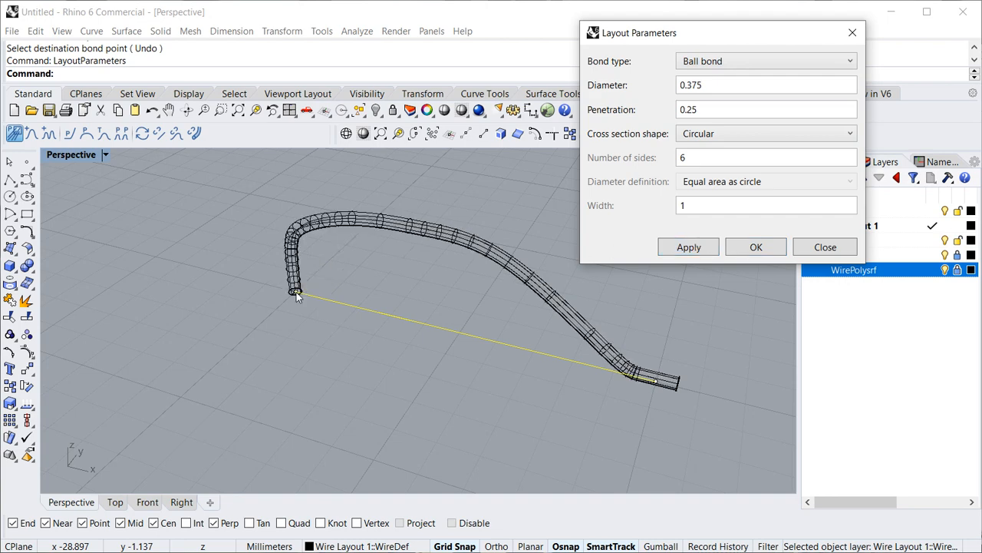
- Set the layout's bond type back to Wedge bond and apply it
left_click(756, 60)
left_click(709, 92)
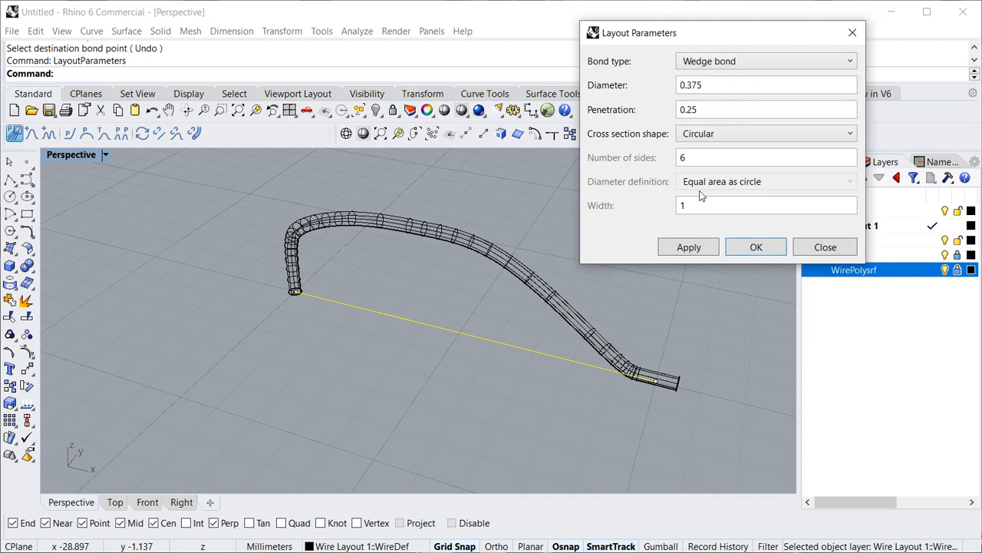
left_click(683, 251)
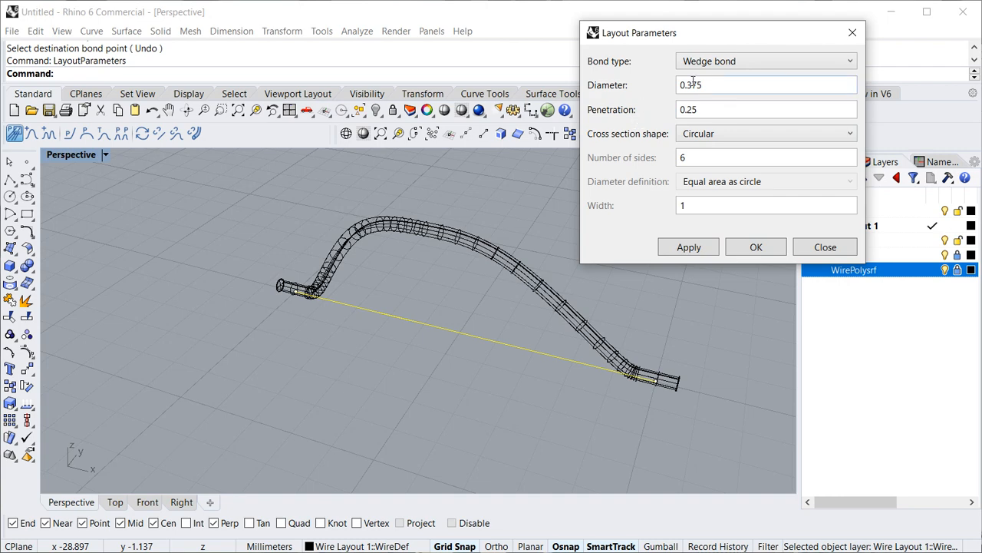
- Set the wire diameter to 0.3 in the layout parameters and apply it
left_click(736, 83)
key("BackSpace")
key("BackSpace")
left_click(685, 243)
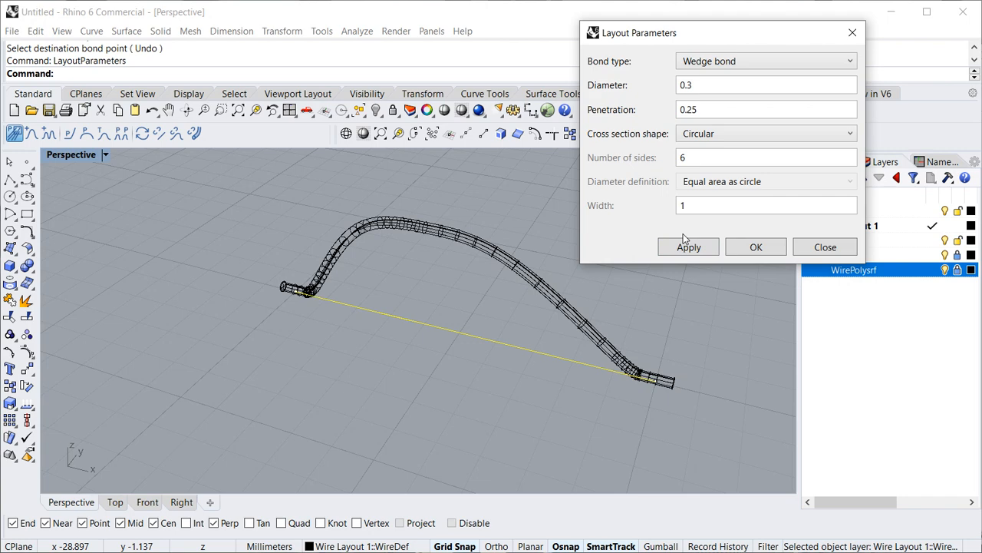
- Set the wire diameter to 0.5, apply it to the bond wire and accept the layout parameters
left_click(703, 86)
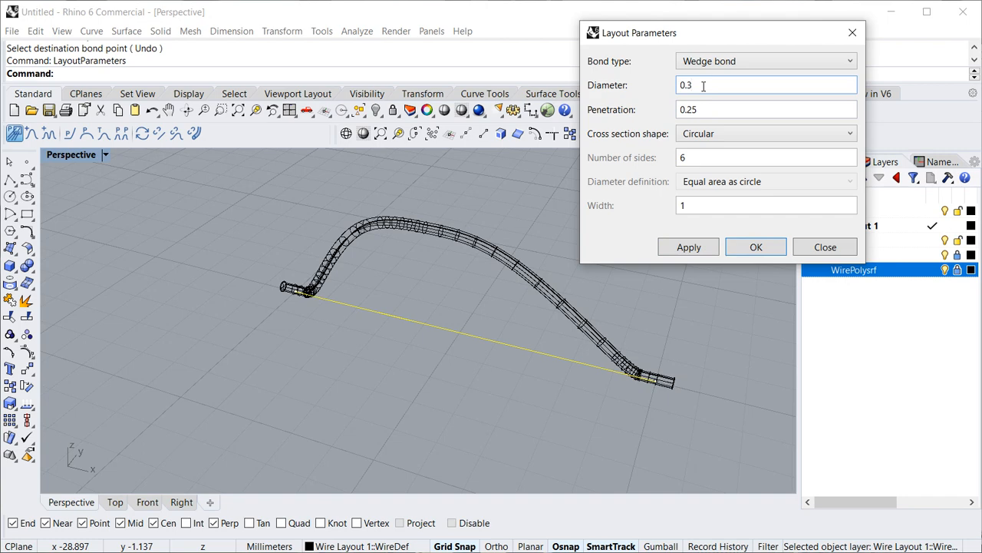
key("BackSpace")
key("BackSpace")
key("BackSpace")
type("0.5")
key("Tab")
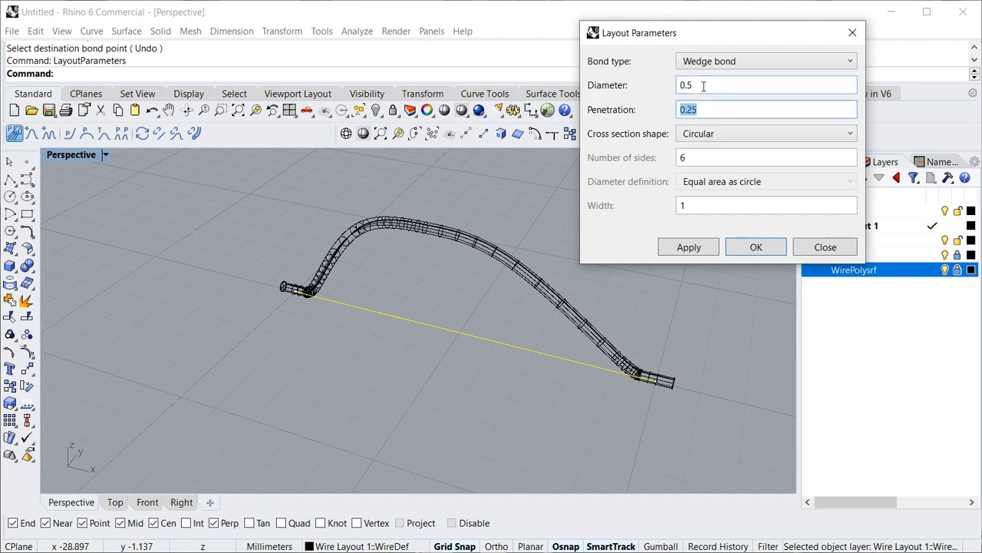
left_click(691, 247)
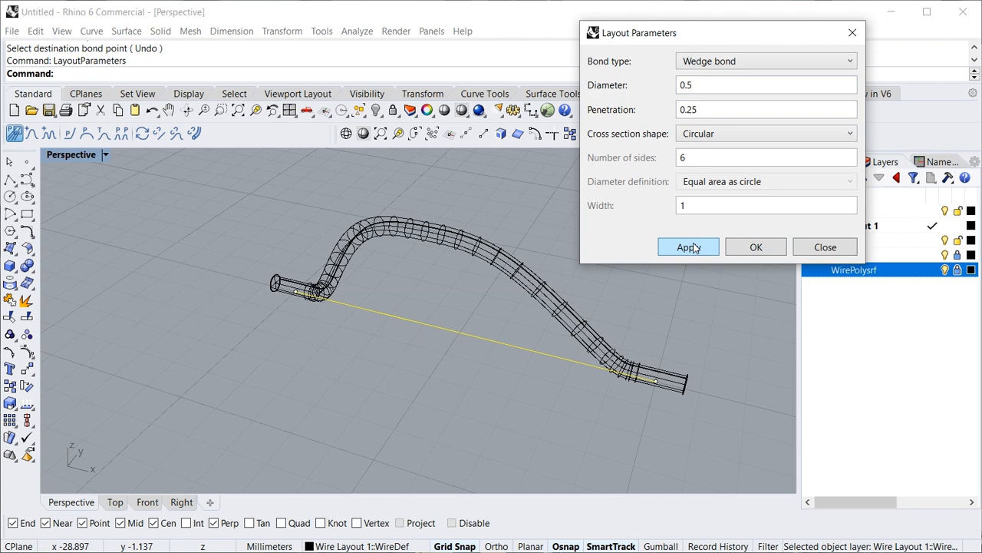
left_click(755, 248)
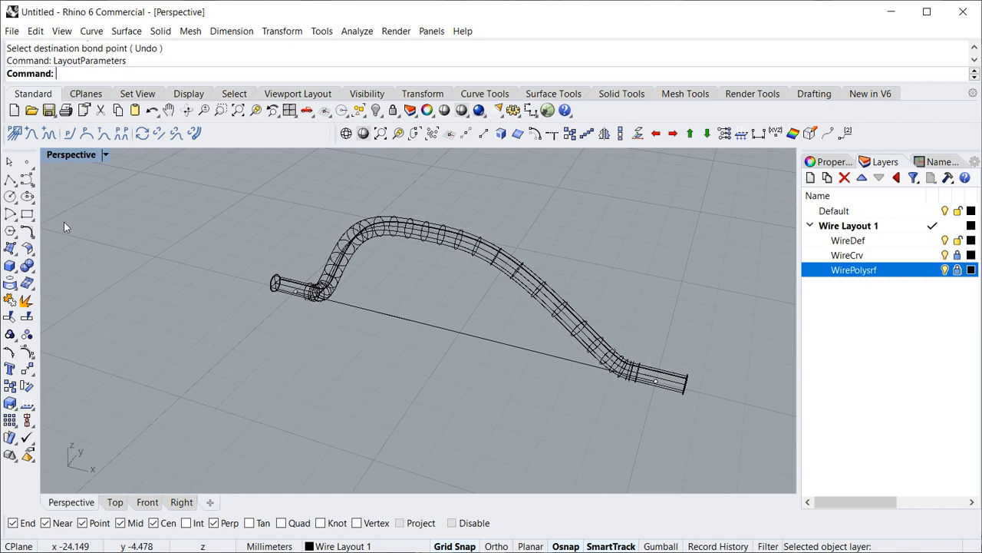
- Draw a 15 by 5 mm rectangle around the bond wire, from corner -18, -7 to corner -3, -2, and select it
left_click(27, 214)
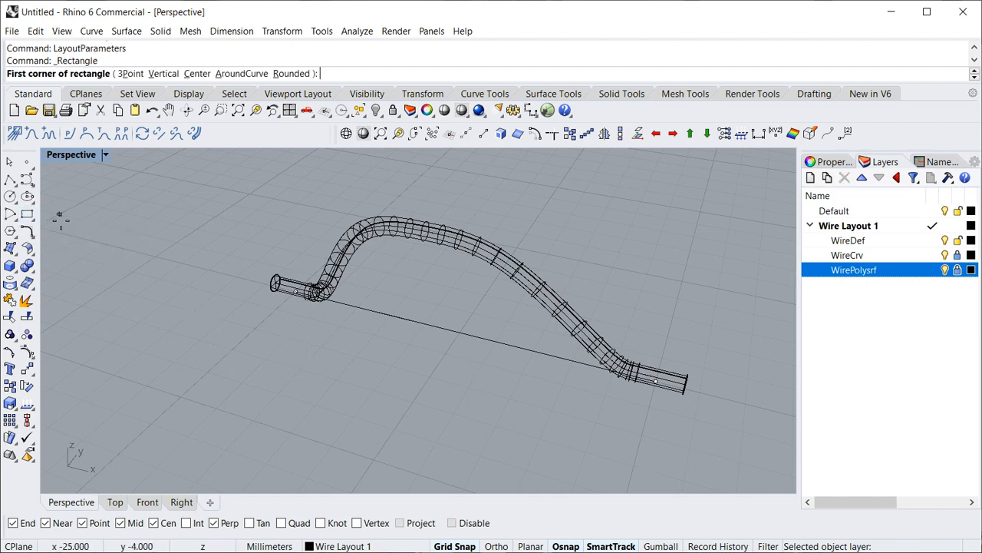
left_click(164, 303)
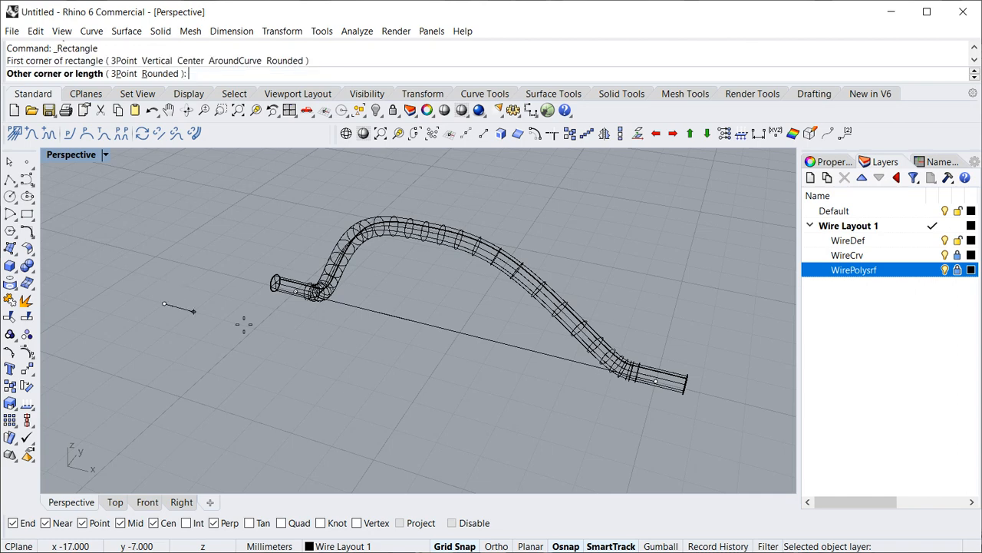
left_click(752, 338)
left_click(751, 339)
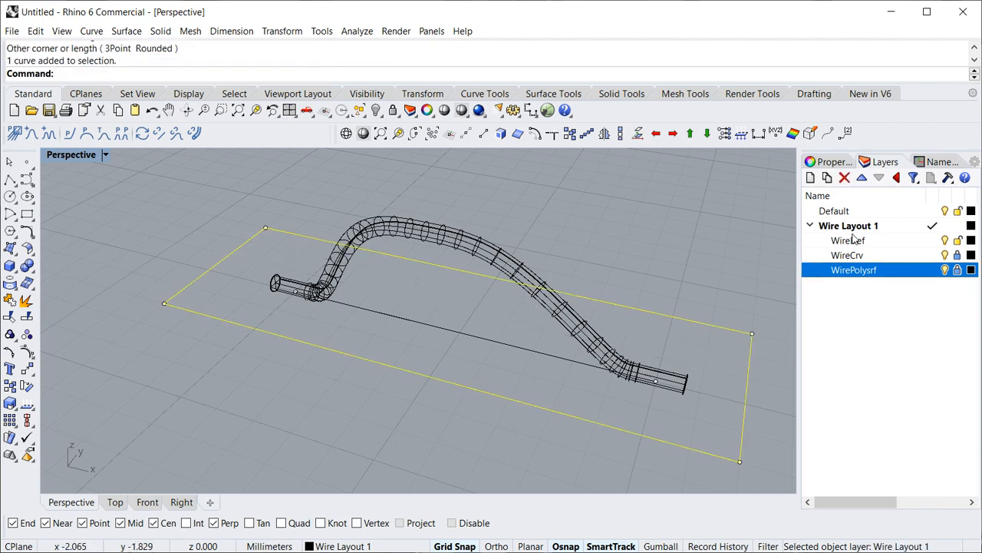
- Create a layer named Metal Plate, move it out of Wire Layout 1 to the top level and make it current
left_click(809, 178)
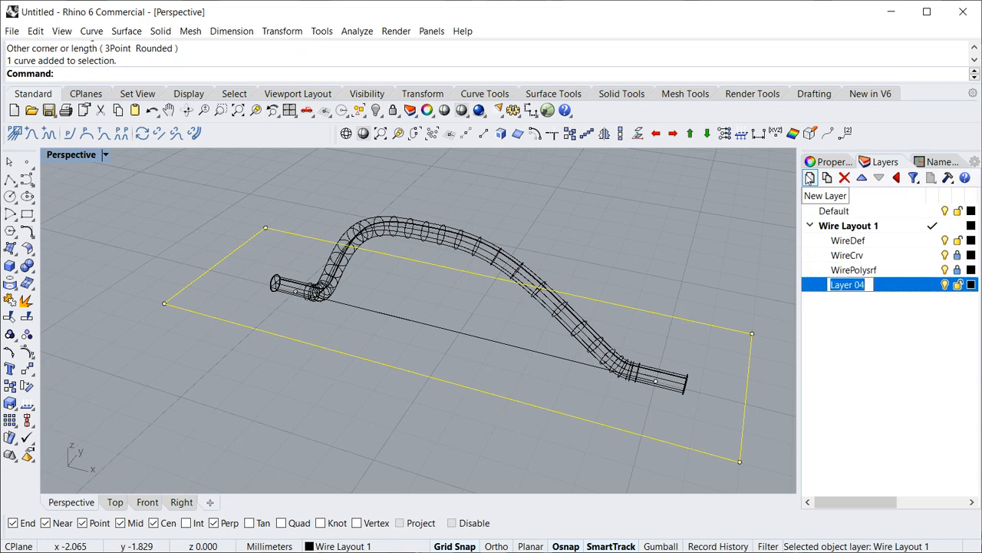
type("Metal Plate")
key("Return")
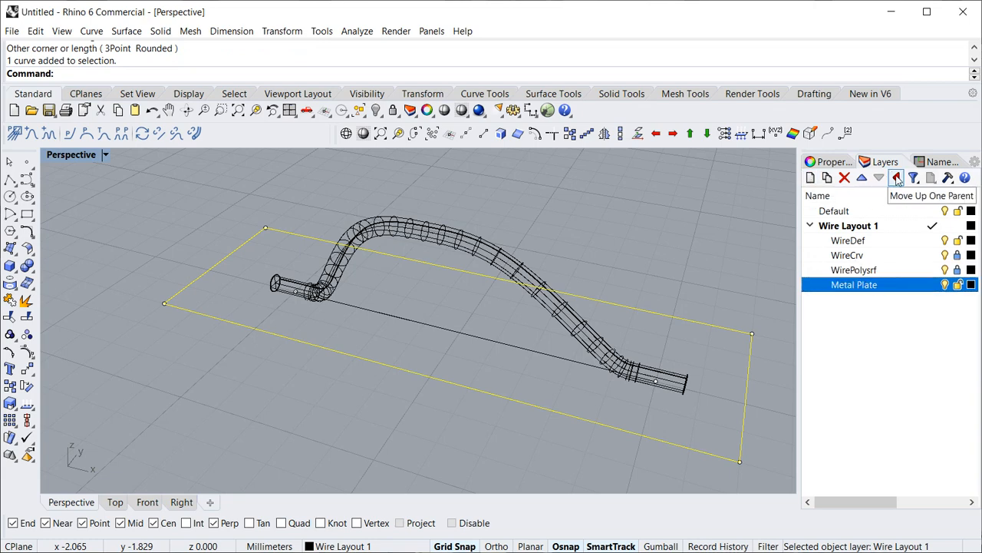
left_click(897, 178)
left_click(934, 285)
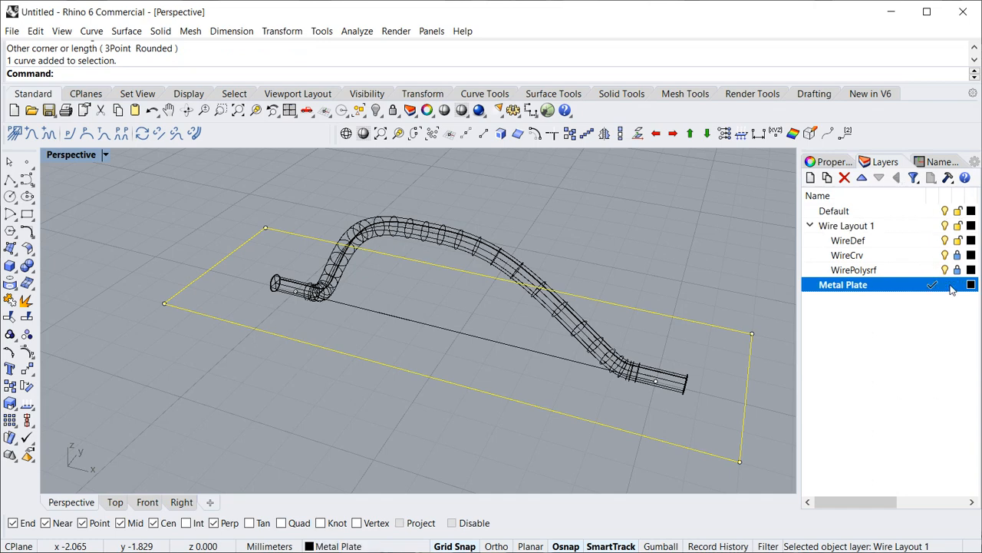
- Move the selected rectangle to the Metal Plate layer and set that layer's colour to Brown
right_click(842, 286)
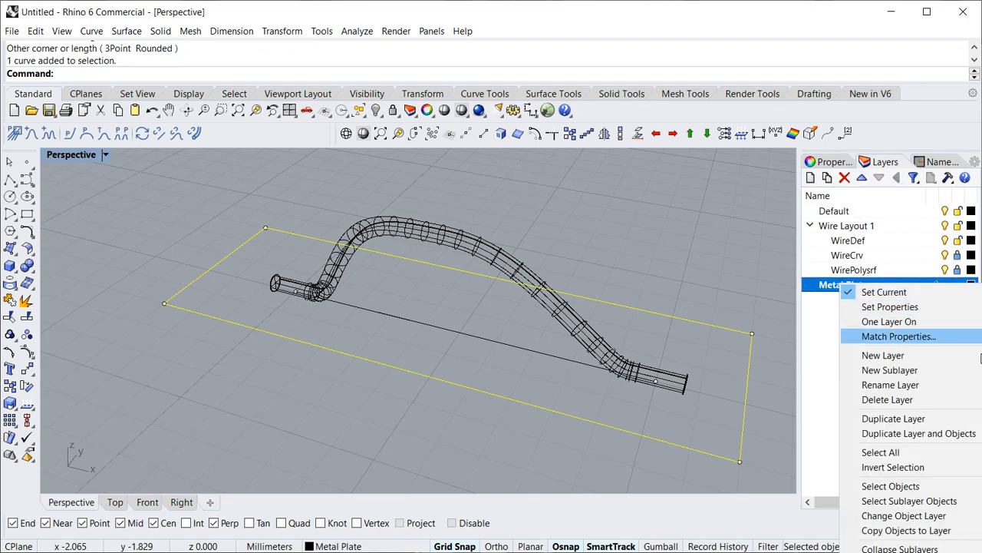
left_click(924, 517)
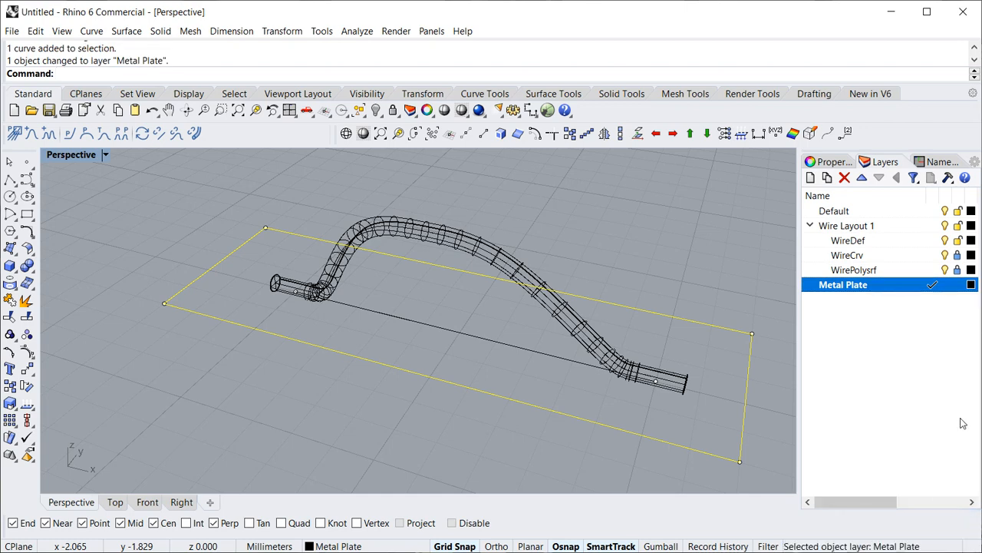
left_click(971, 285)
left_click(435, 226)
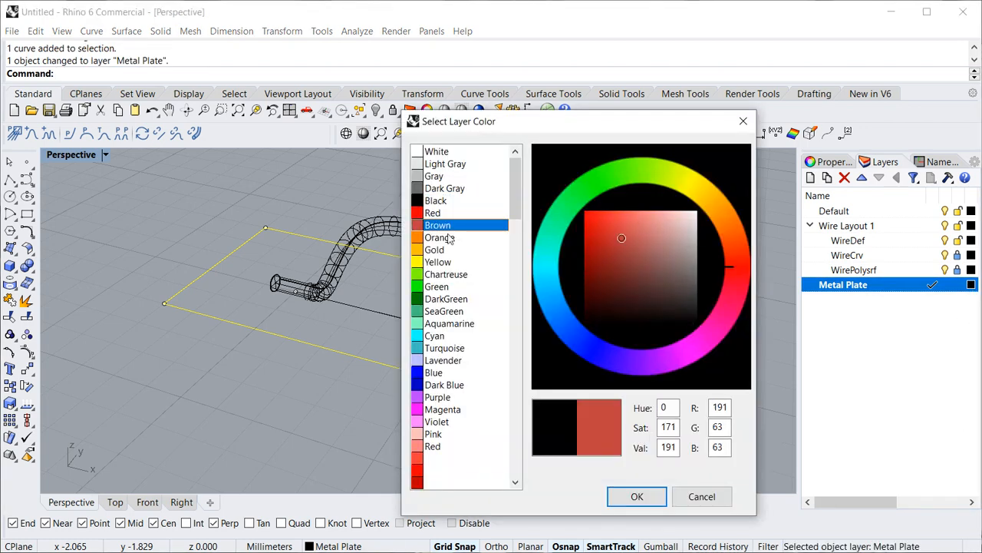
left_click(637, 497)
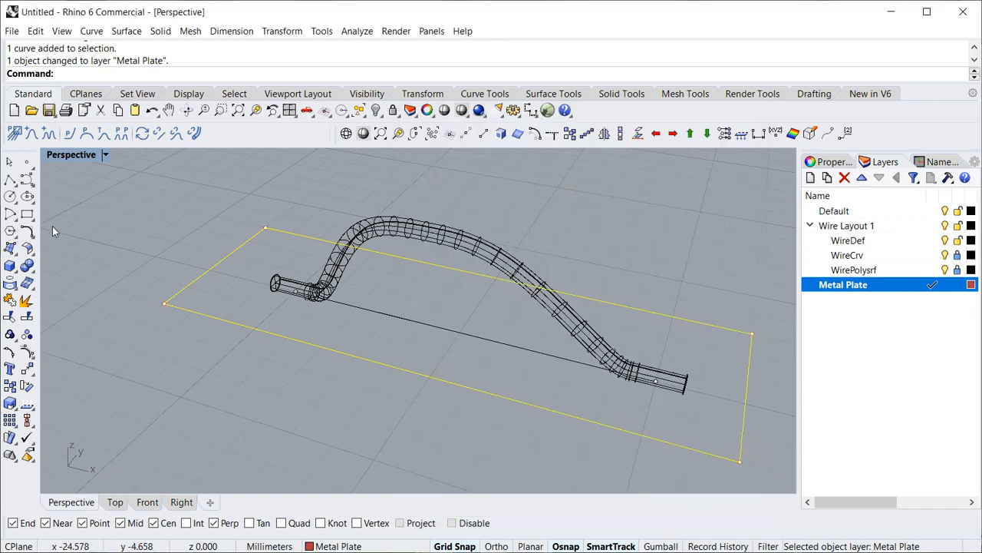
- Extrude the rectangle 1 mm downward into a solid plate beneath the wire and clear the selection
left_click(15, 273)
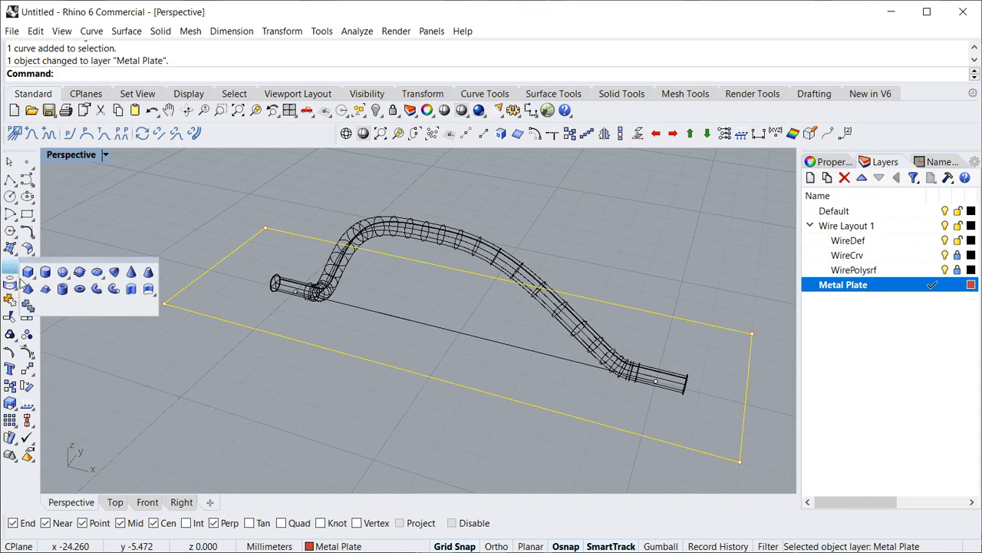
left_click(129, 291)
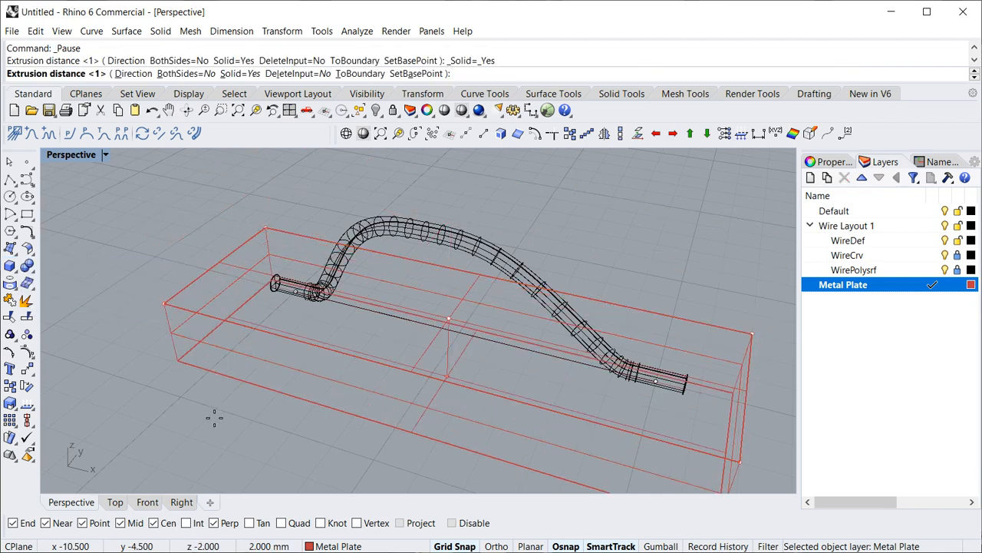
type("1")
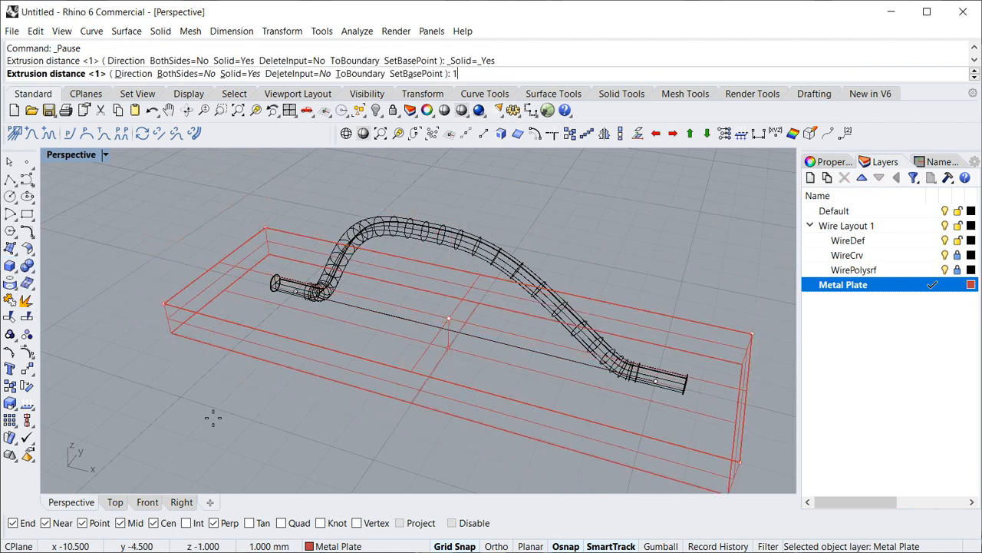
key("Return")
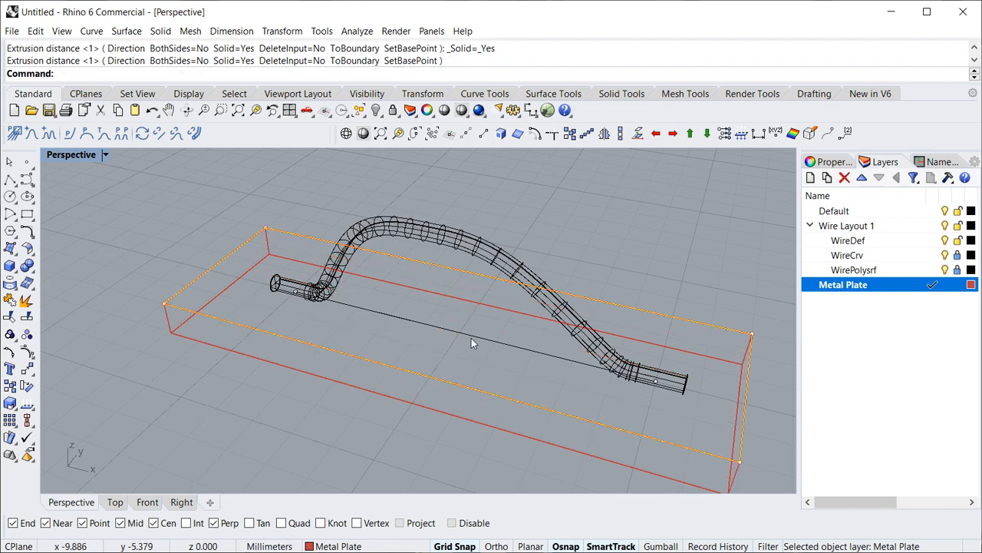
left_click(632, 238)
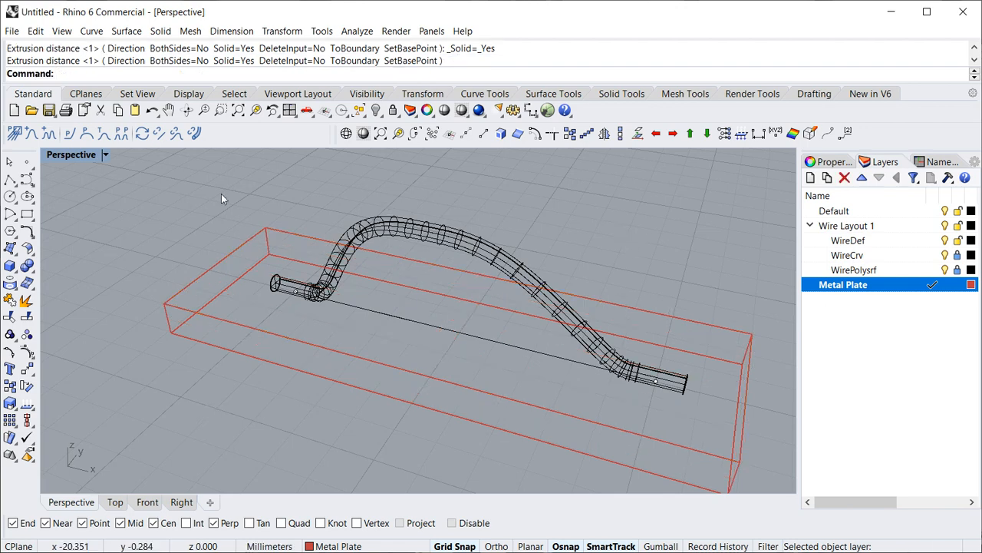
- Set the Perspective viewport's display mode to Shaded, comparing it with Wireframe
left_click(106, 155)
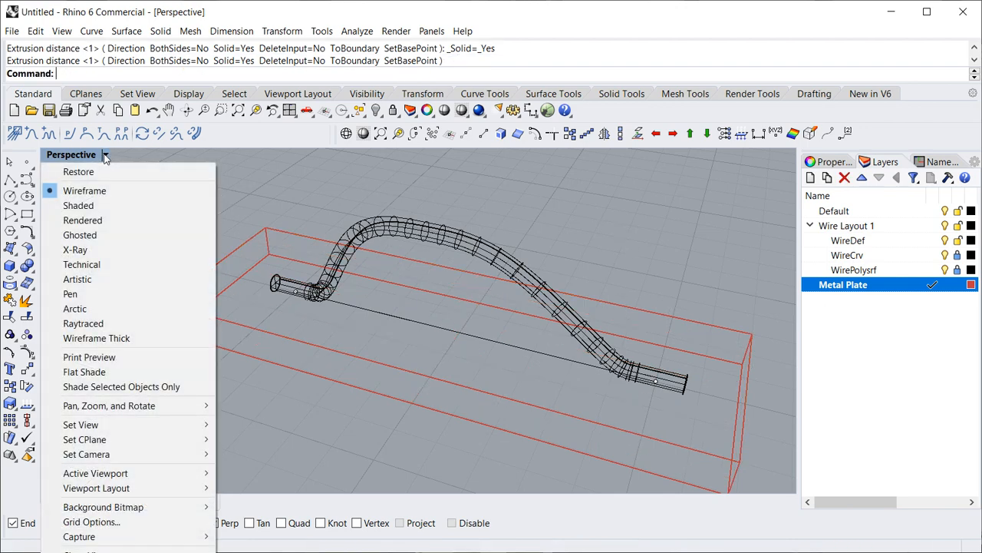
left_click(83, 205)
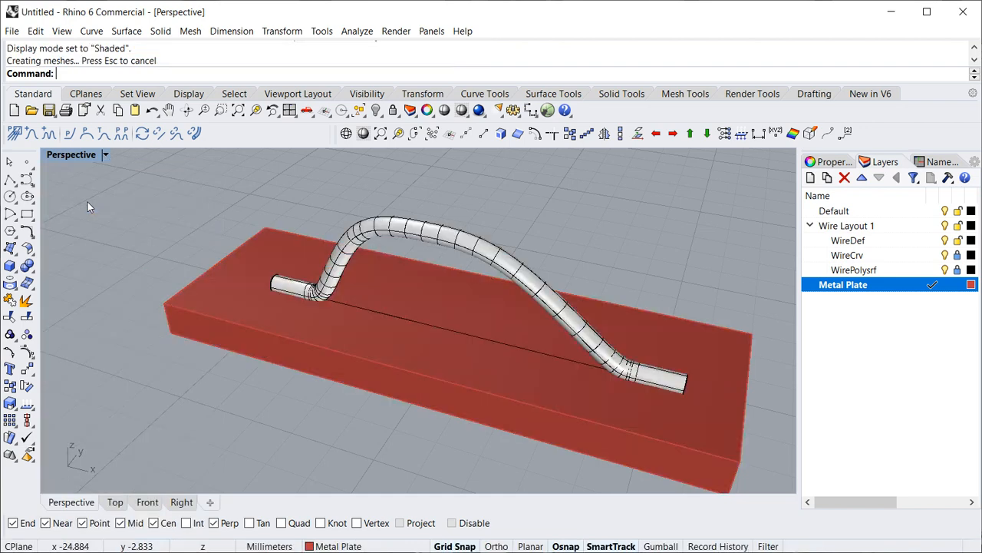
left_click(346, 133)
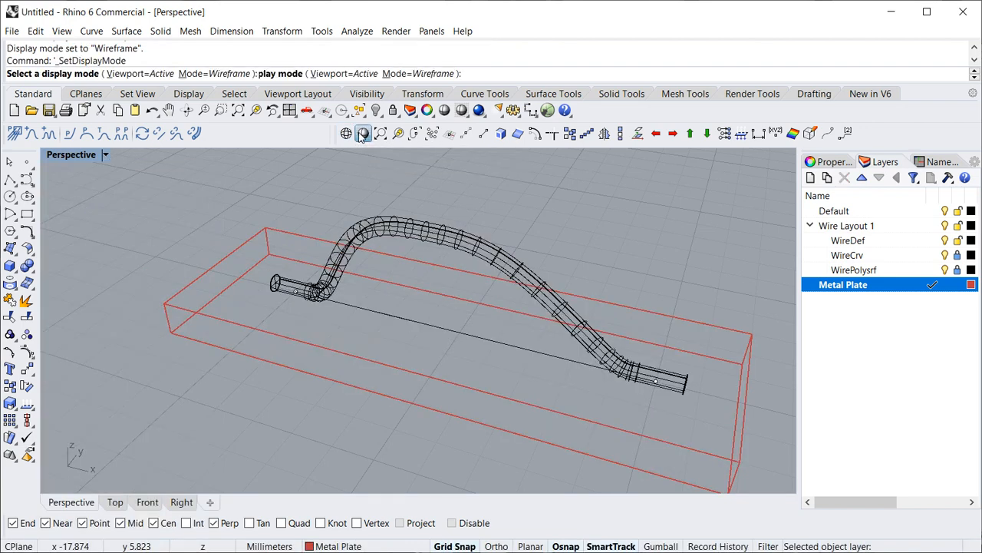
left_click(363, 133)
left_click(346, 133)
left_click(363, 134)
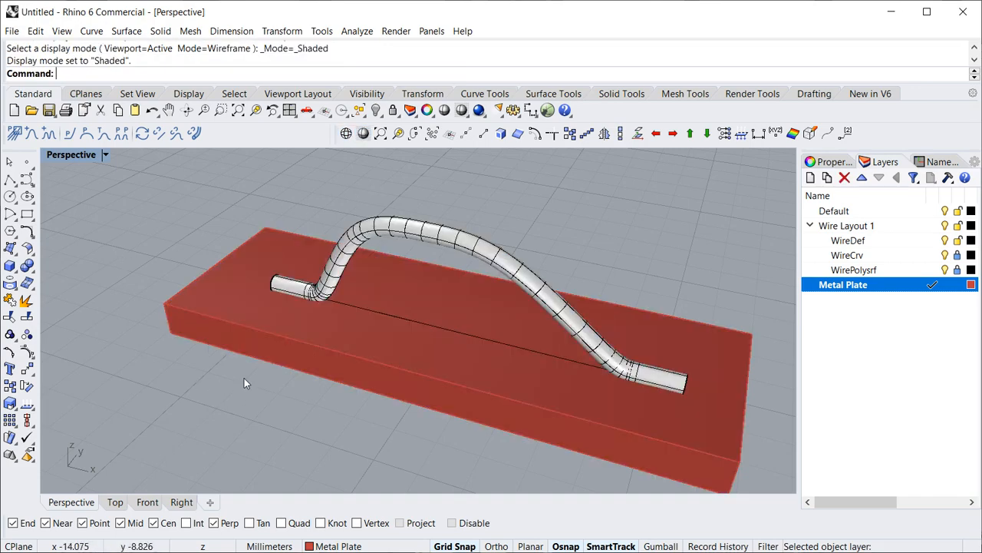
- Show the wire's bonded end and the plate in the Front view with the display mode set to Ghosted
right_click_drag(244, 378, 352, 382)
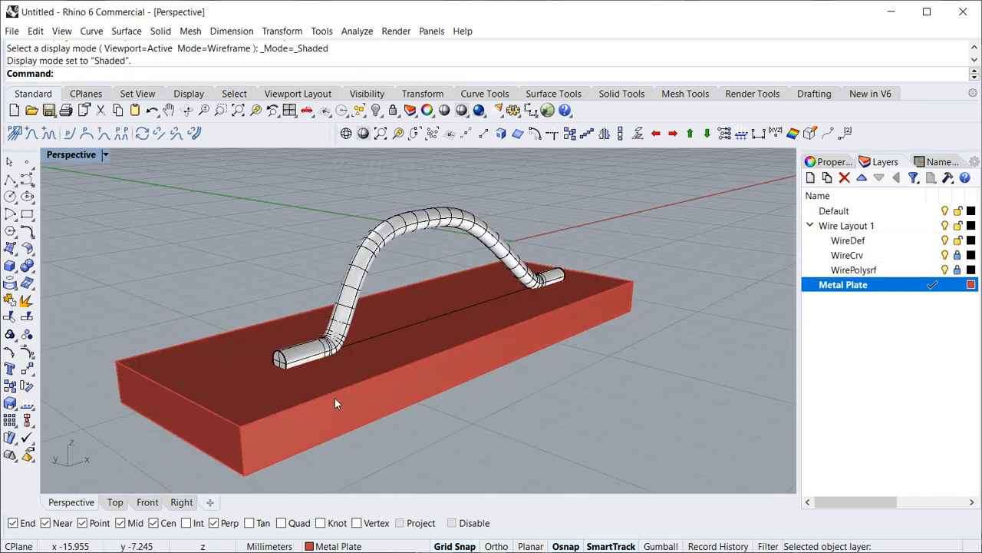
scroll(263, 380, "up", 5)
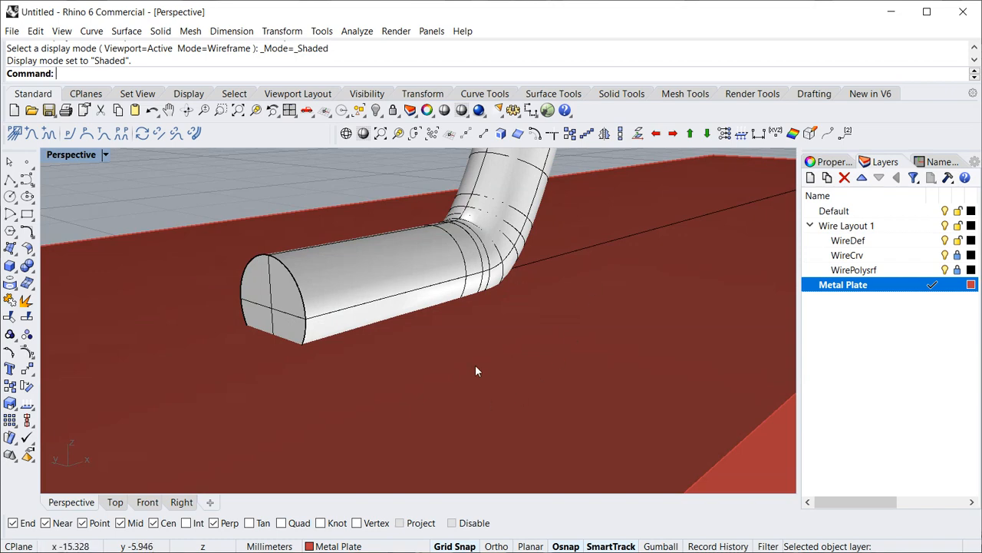
scroll(469, 367, "down", 3)
right_click_drag(469, 367, 355, 384)
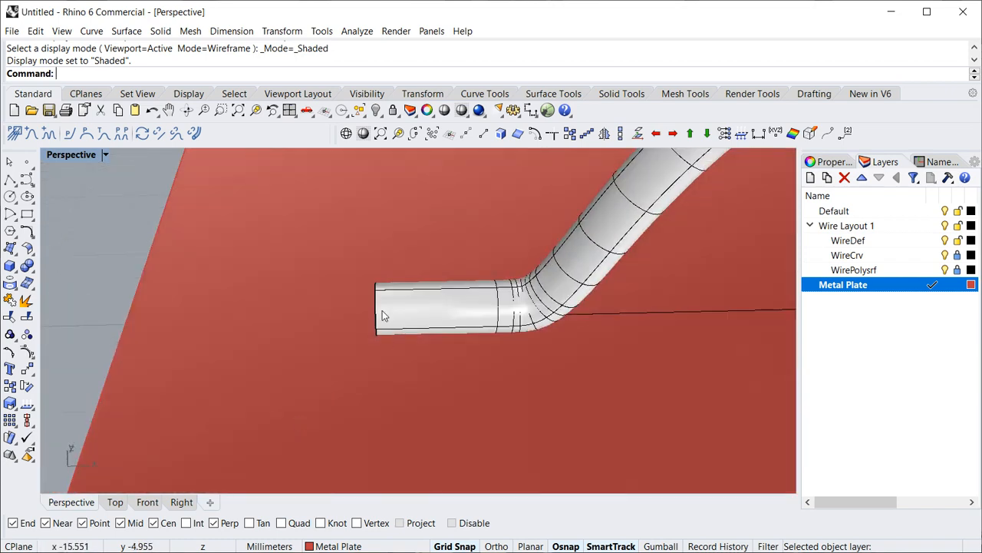
right_click_drag(383, 314, 138, 208)
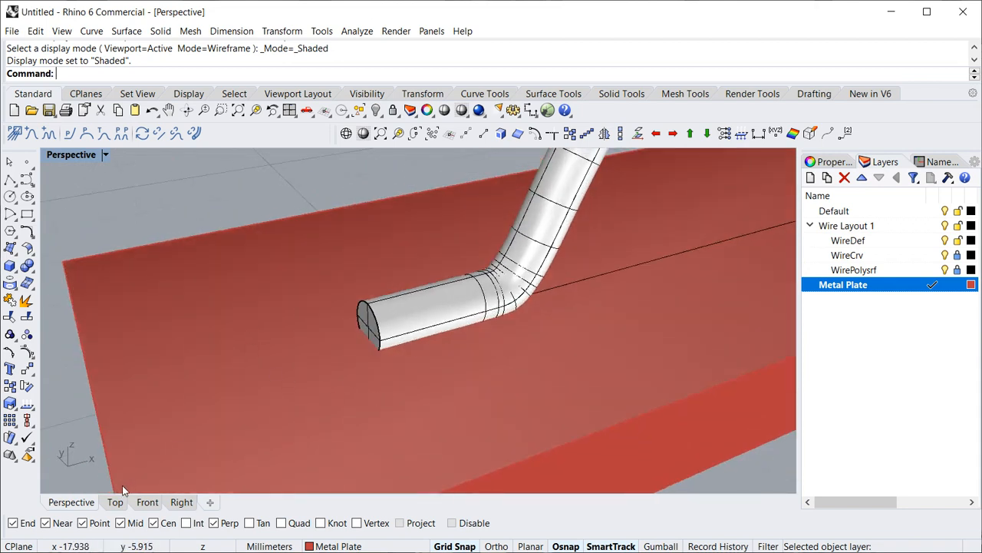
left_click(148, 502)
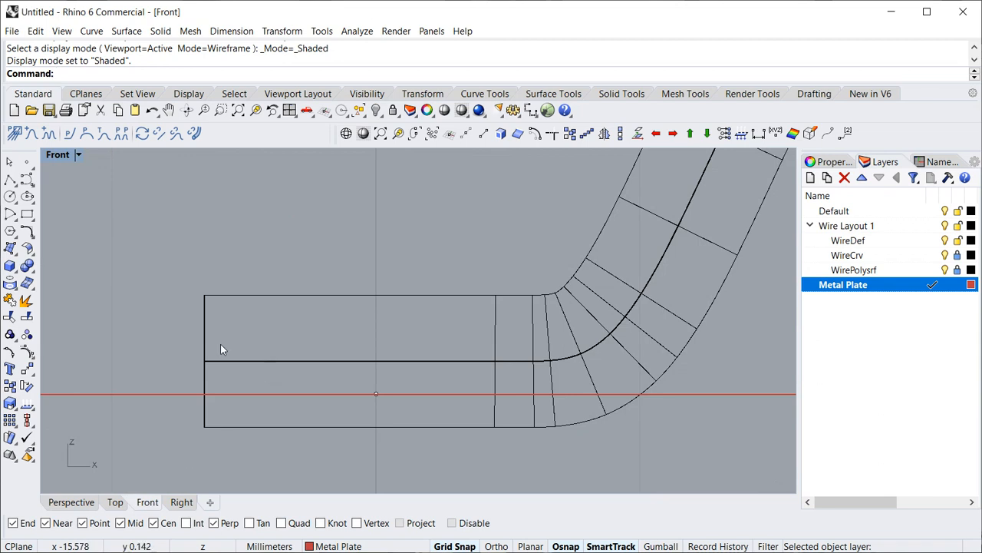
scroll(134, 276, "down", 6)
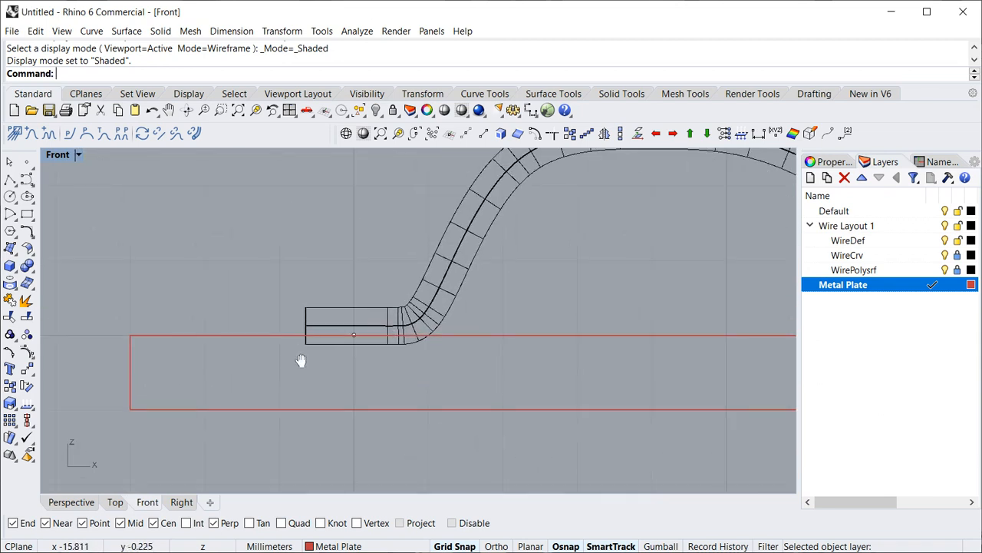
scroll(260, 374, "up", 2)
scroll(260, 374, "up", 1)
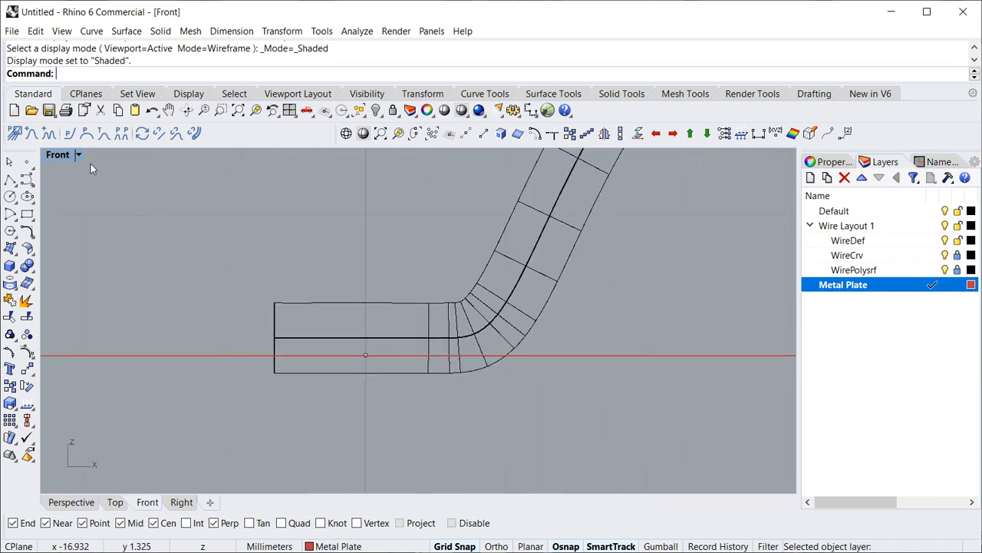
left_click(77, 155)
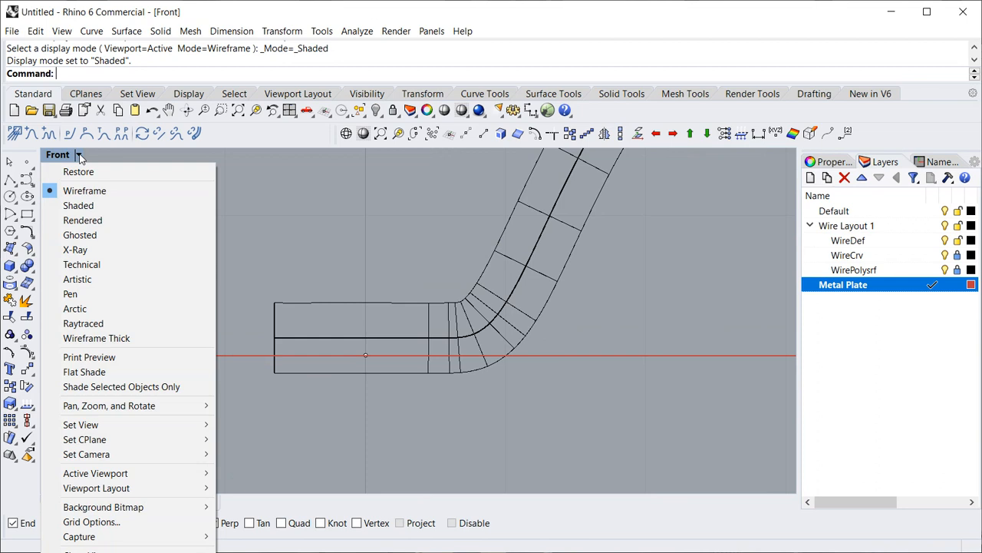
left_click(80, 235)
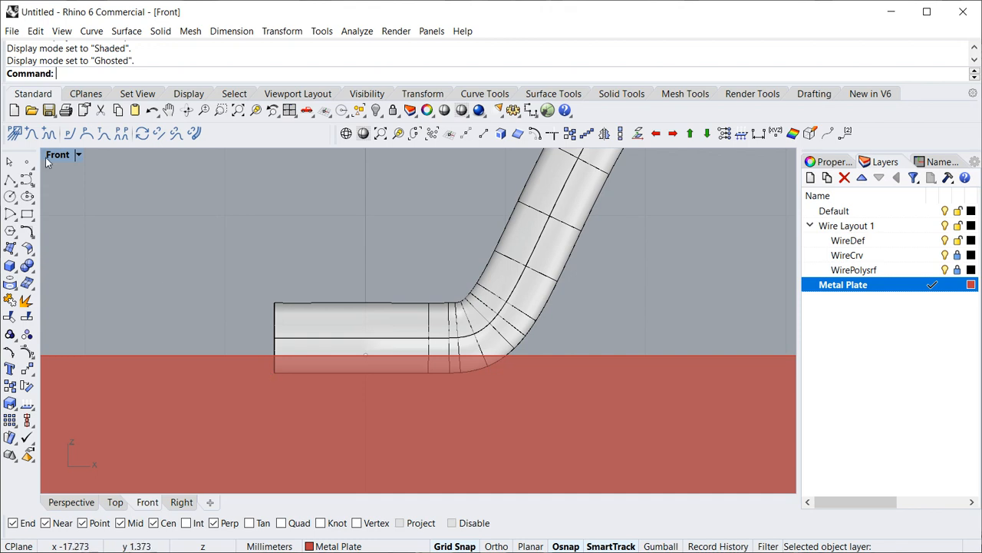
left_click(17, 134)
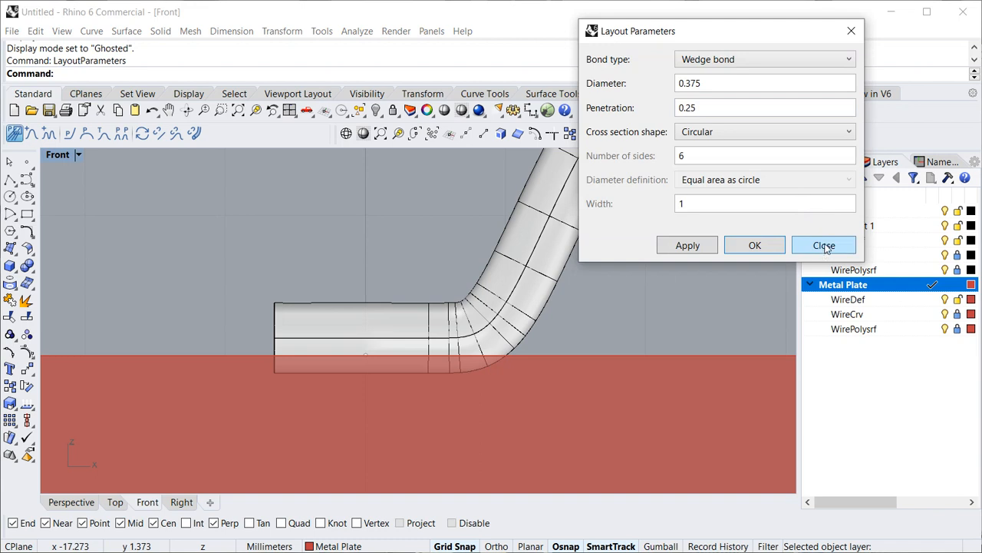
left_click(823, 245)
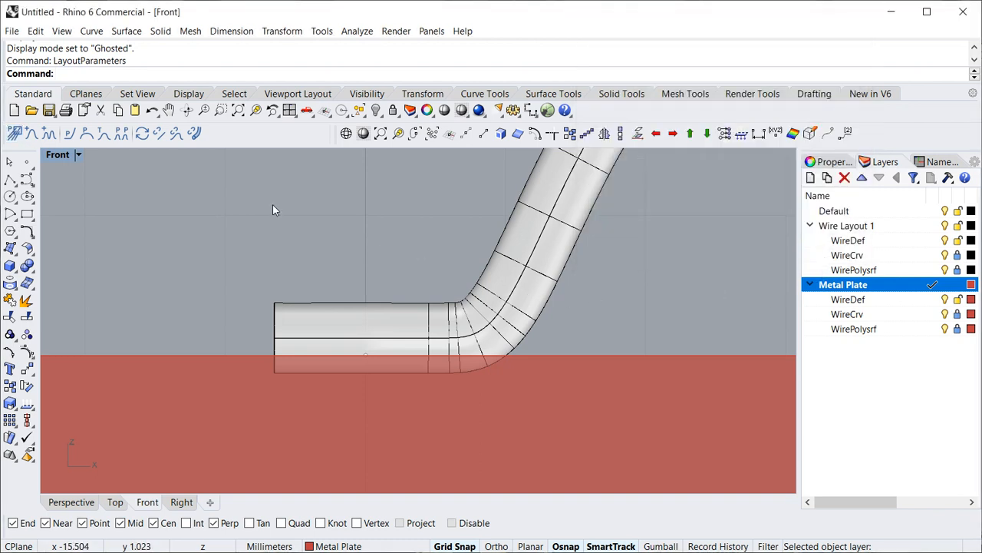
left_click(859, 299)
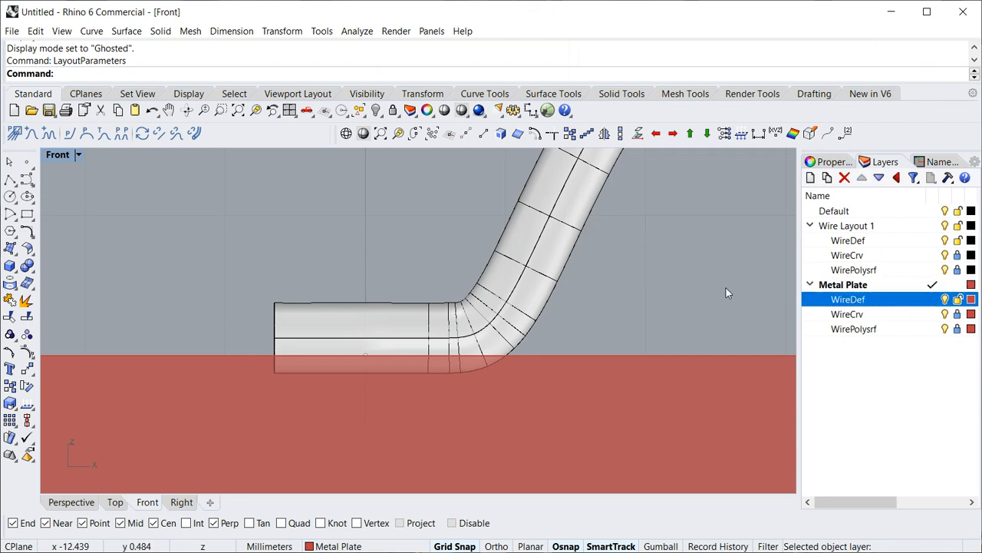
key("ctrl+z")
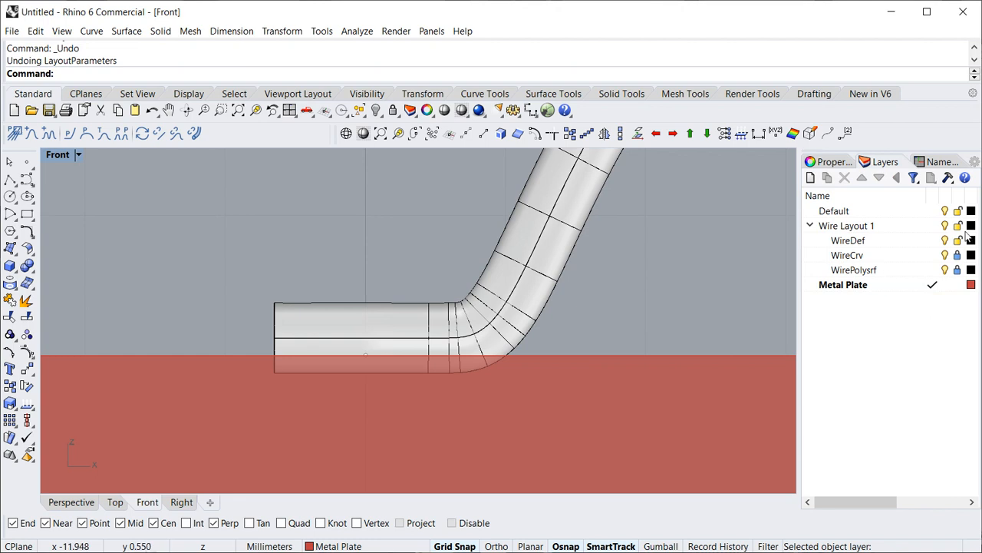
- Make Wire Layout 1 the current layer and apply a penetration of 0 in its layout parameters
left_click(934, 228)
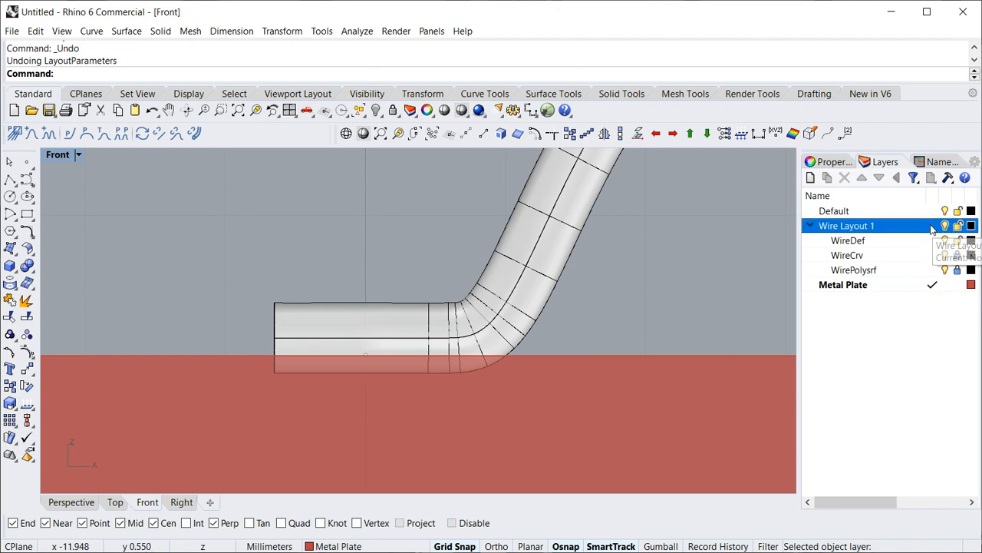
left_click(15, 133)
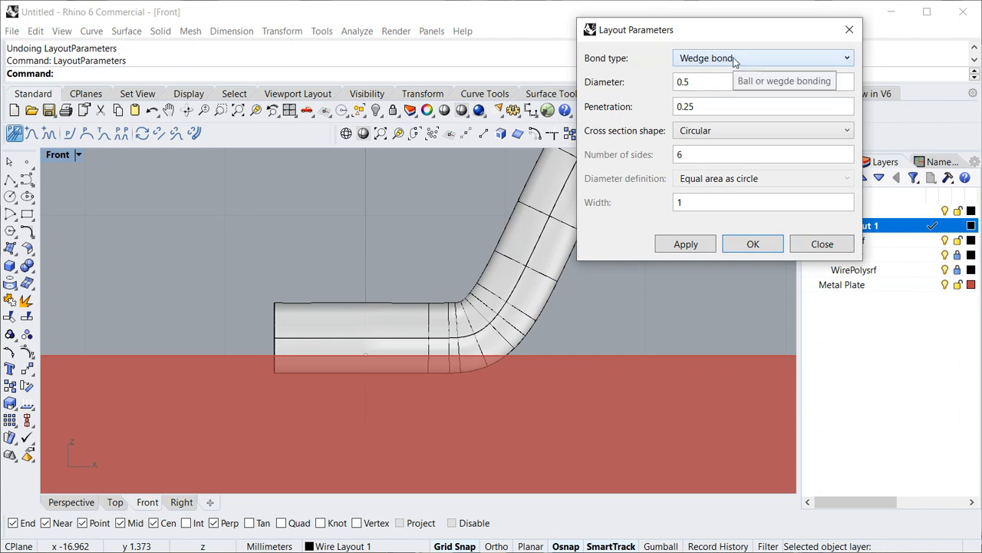
left_click(740, 112)
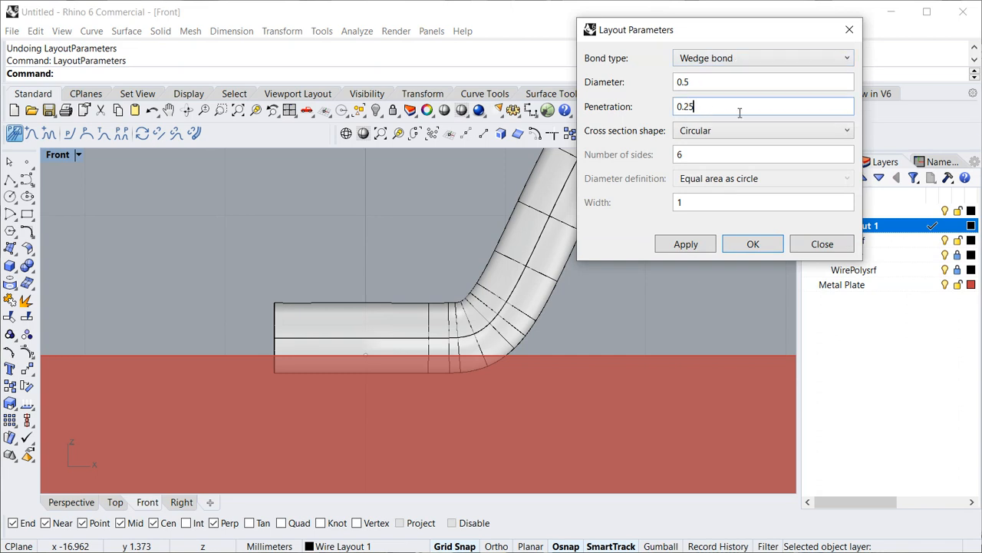
key("BackSpace")
key("BackSpace")
key("BackSpace")
left_click(687, 244)
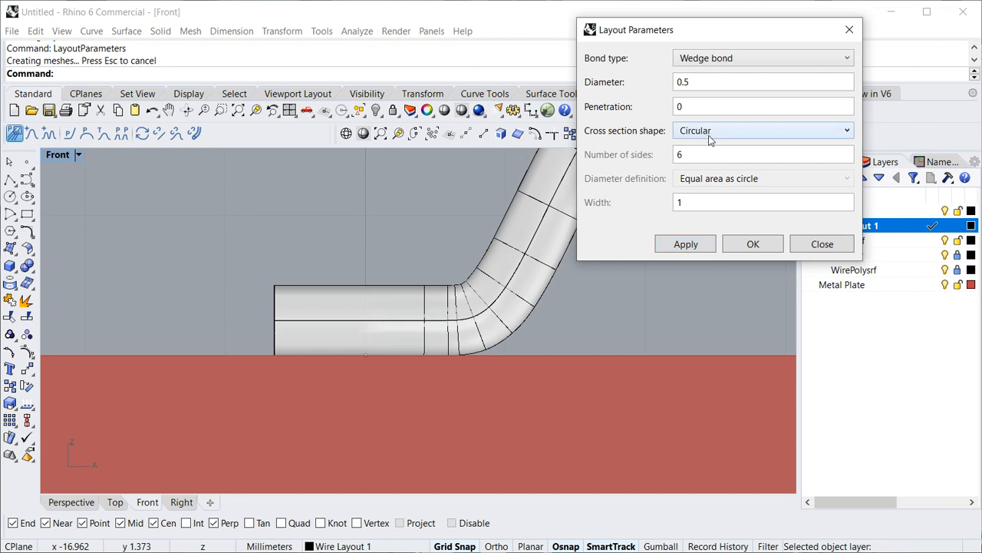
- Apply a penetration of 1 to the wire layout
left_click(700, 108)
key("BackSpace")
type("1")
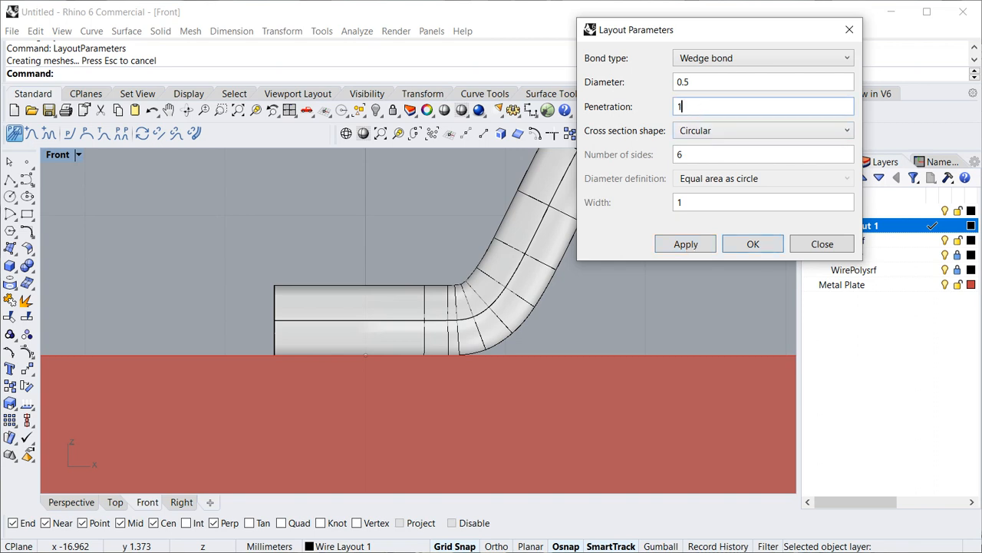
left_click(684, 248)
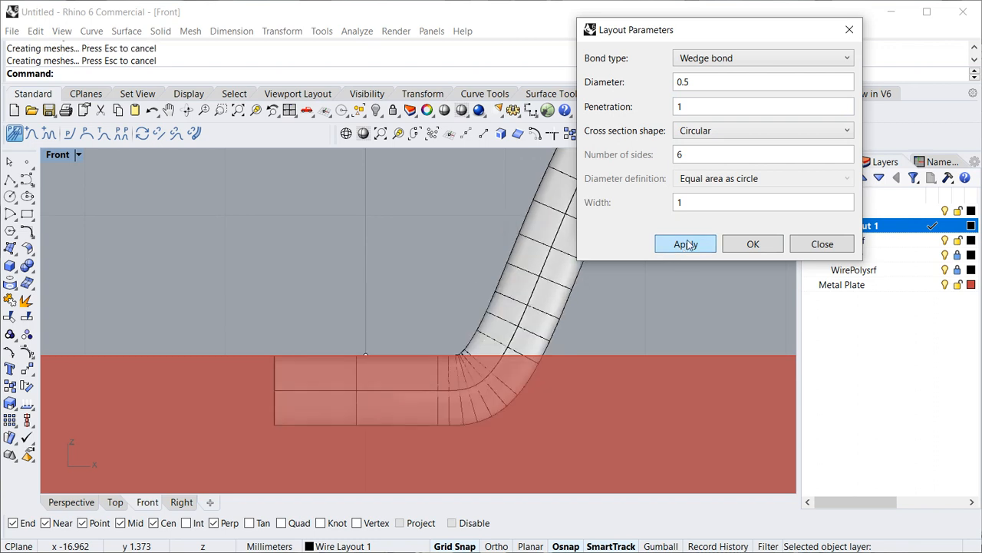
- Apply a penetration of 0.5 to the wire layout
left_click(696, 106)
key("BackSpace")
type("0.5")
left_click(696, 244)
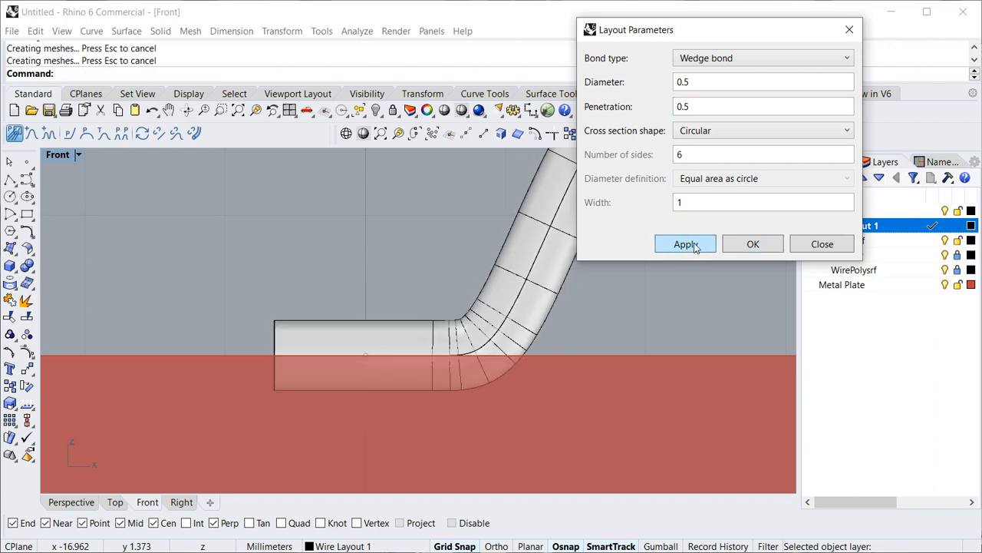
- Apply a penetration of 0.25 to the wire layout
left_click(706, 108)
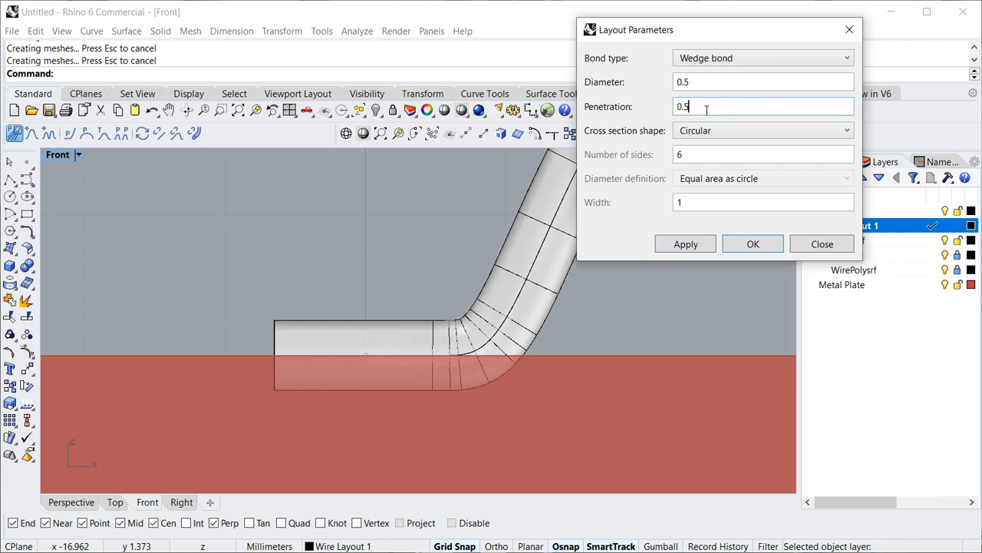
key("BackSpace")
type("25")
left_click(688, 244)
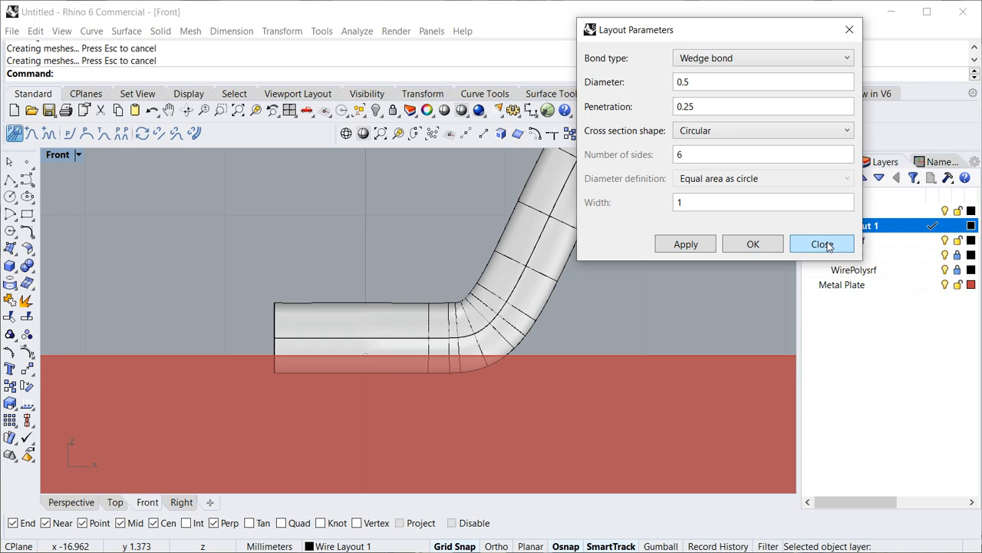
- Change the wire's cross section shape to Polygonal, apply it and close the layout parameters
left_click(734, 133)
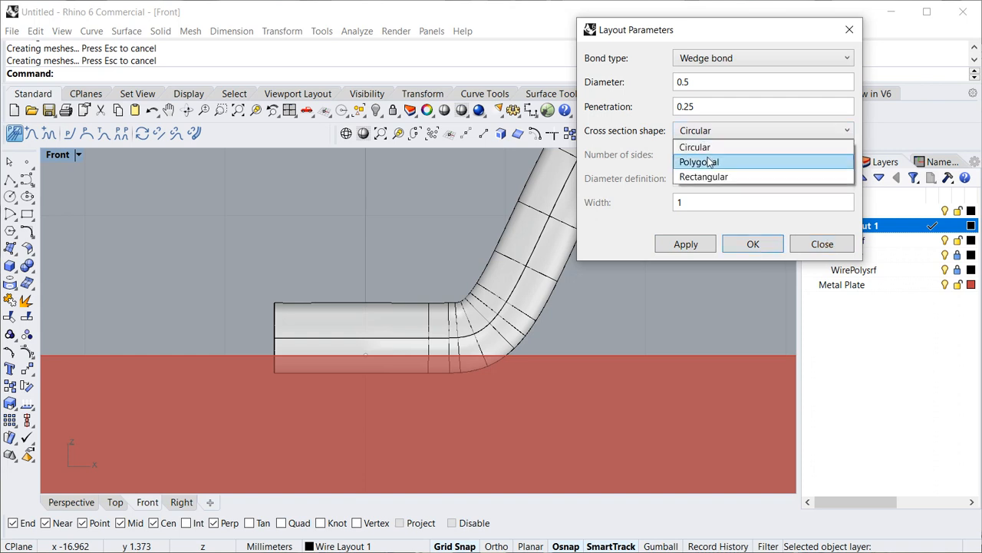
left_click(709, 161)
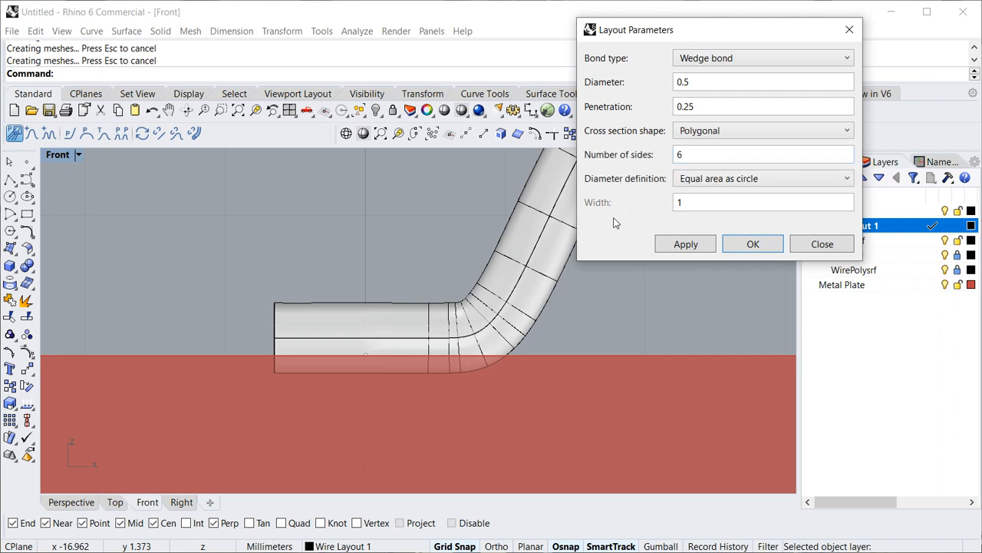
left_click(686, 244)
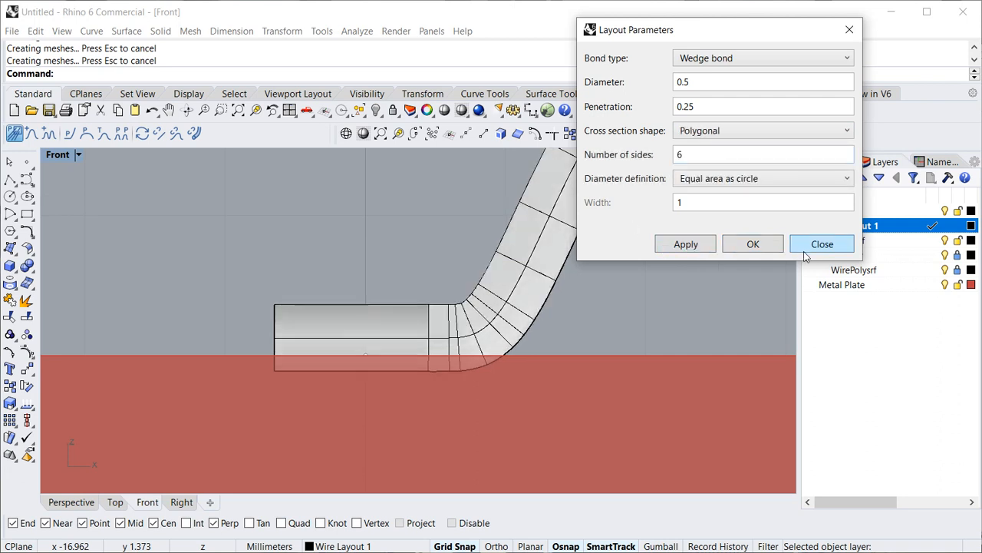
left_click(820, 244)
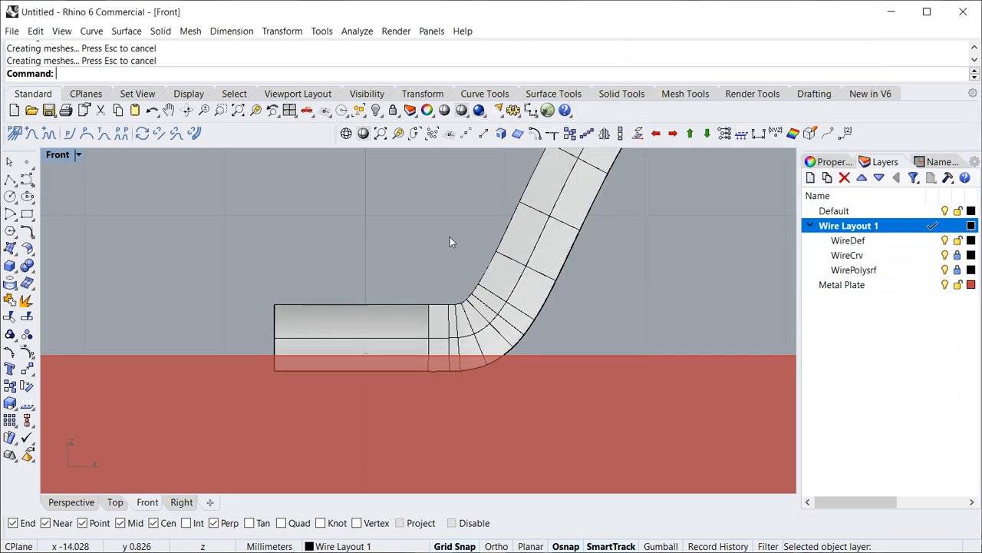
- Maximize the Perspective viewport and hide the Metal Plate layer to expose the end of the polygonal wire
double_click(60, 155)
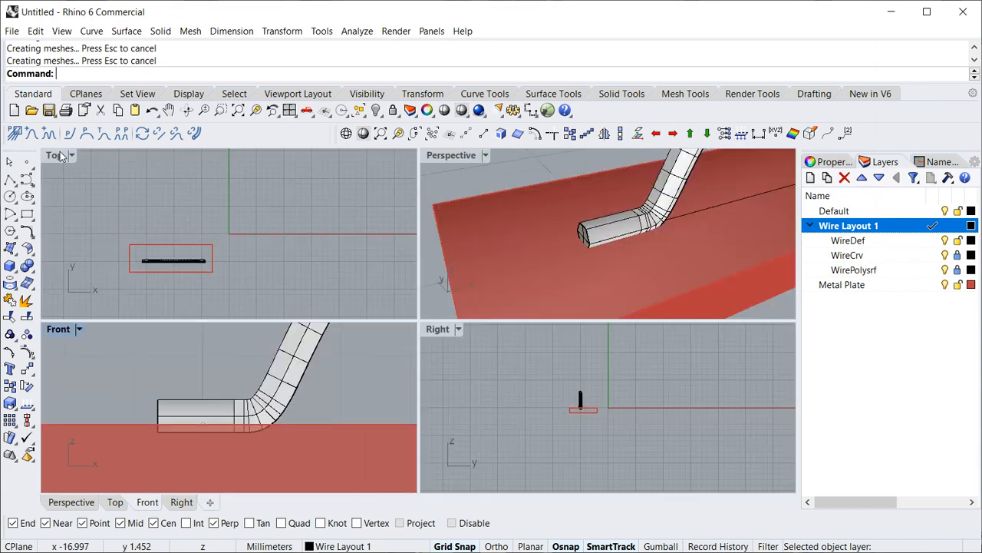
double_click(445, 156)
mouse_move(337, 327)
right_mouse_down()
mouse_move(380, 348)
mouse_move(376, 365)
mouse_move(478, 304)
mouse_move(439, 322)
mouse_move(324, 314)
mouse_move(347, 310)
right_mouse_up()
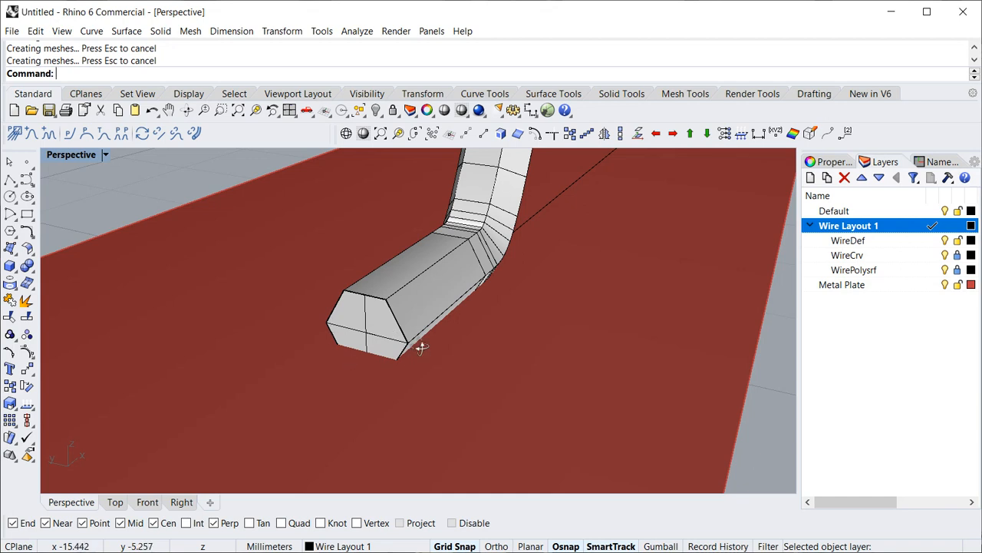
right_click_drag(421, 345, 353, 337)
left_click(945, 284)
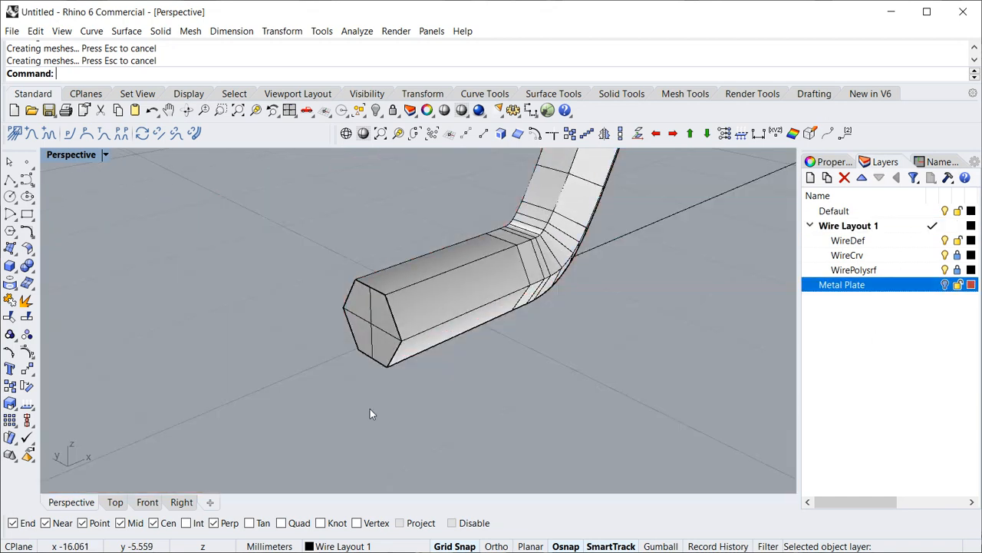
right_click_drag(367, 409, 377, 394)
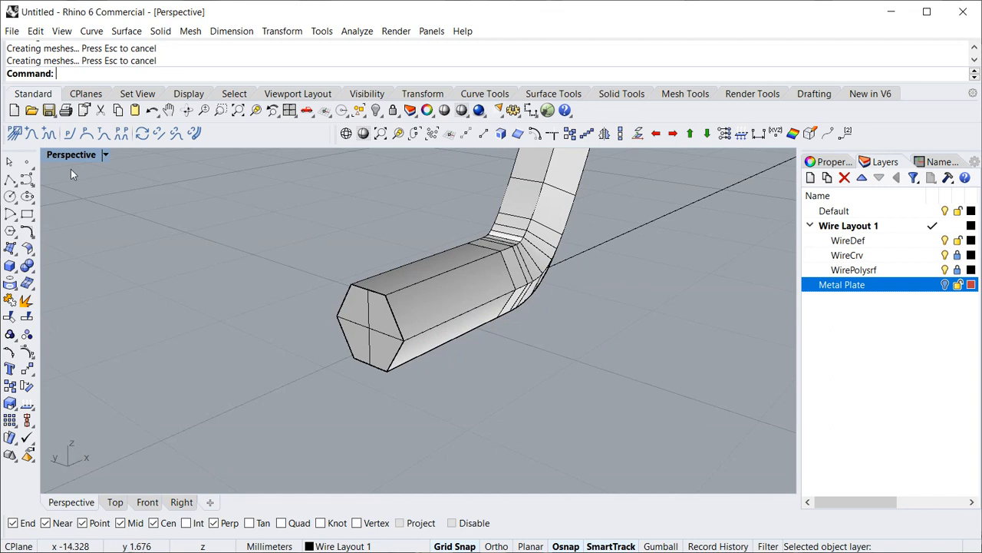
- Set the wire layout's polygonal cross section to 3 sides and apply the change
left_click(15, 134)
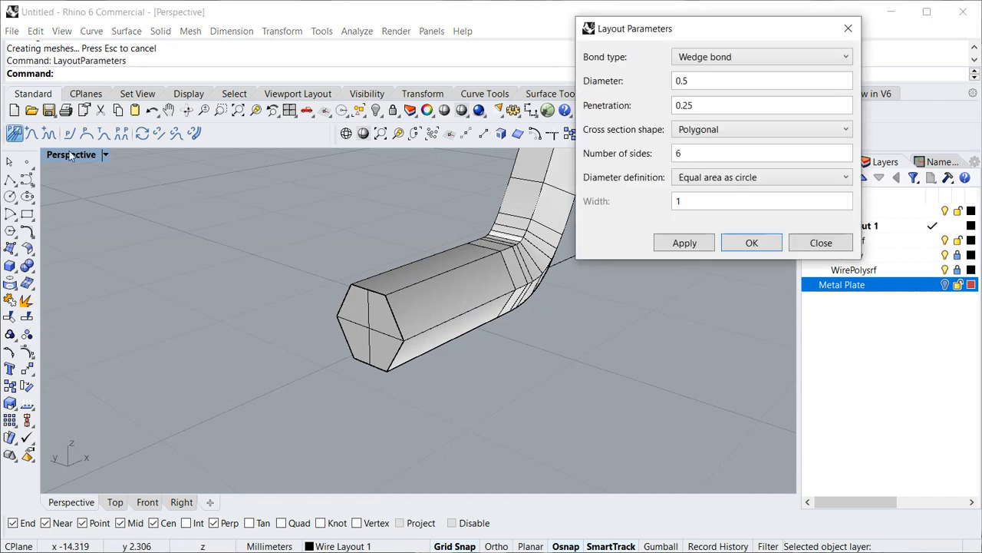
left_click(700, 152)
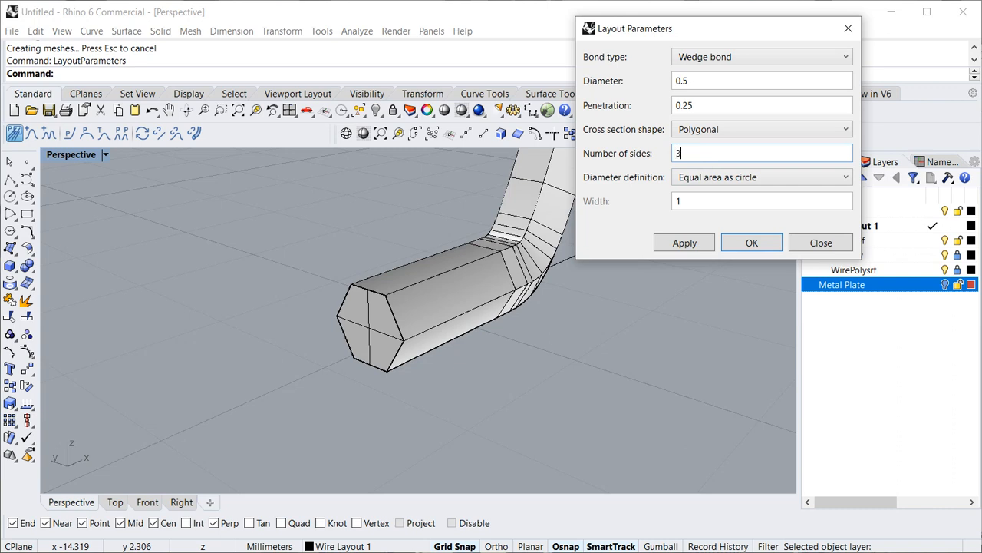
type("3")
left_click(693, 242)
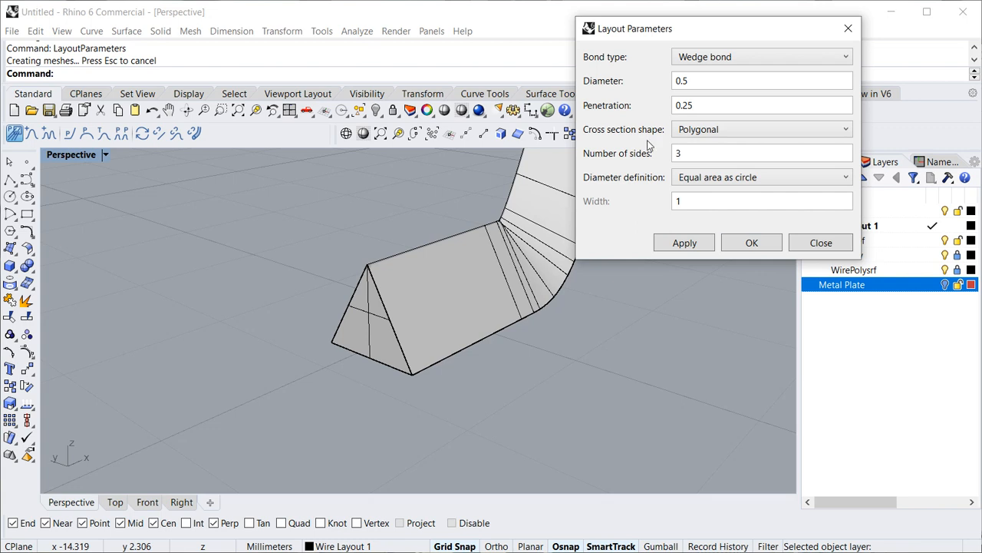
- Apply a diameter of 0.3 to the triangular wire layout
left_click(700, 81)
key("BackSpace")
type("3")
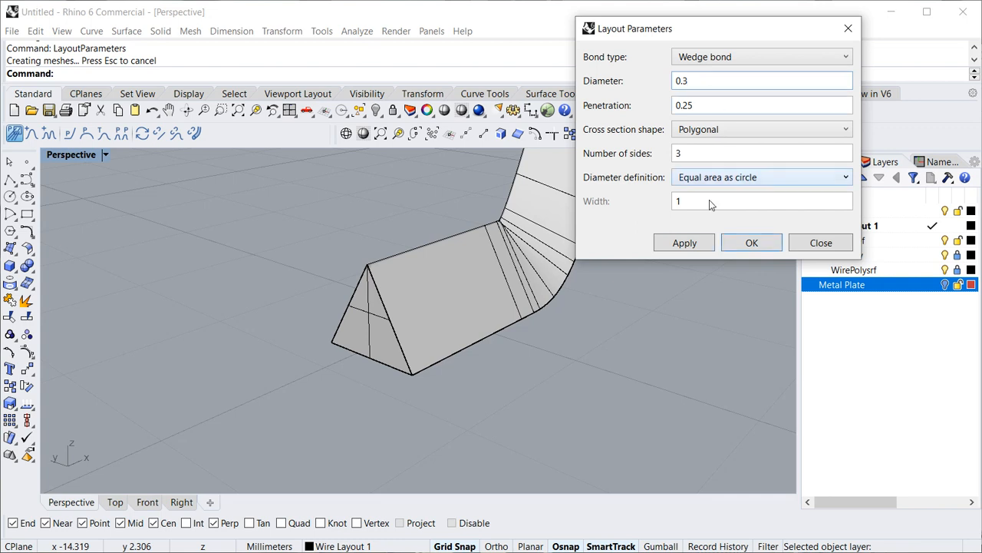
left_click(685, 244)
- Apply a diameter of 0.5 to the triangular wire layout
left_click(704, 80)
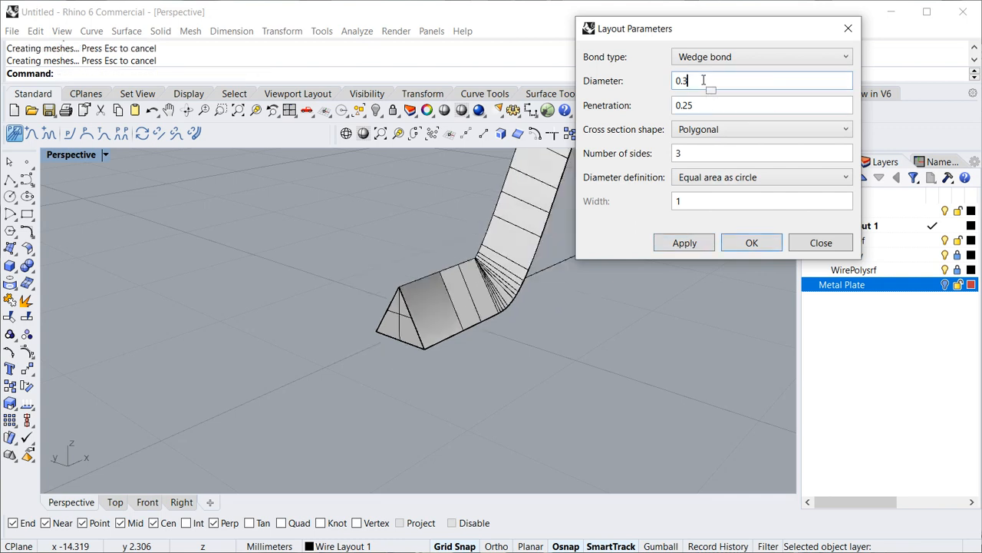
key("BackSpace")
key("BackSpace")
type(".5")
left_click(687, 243)
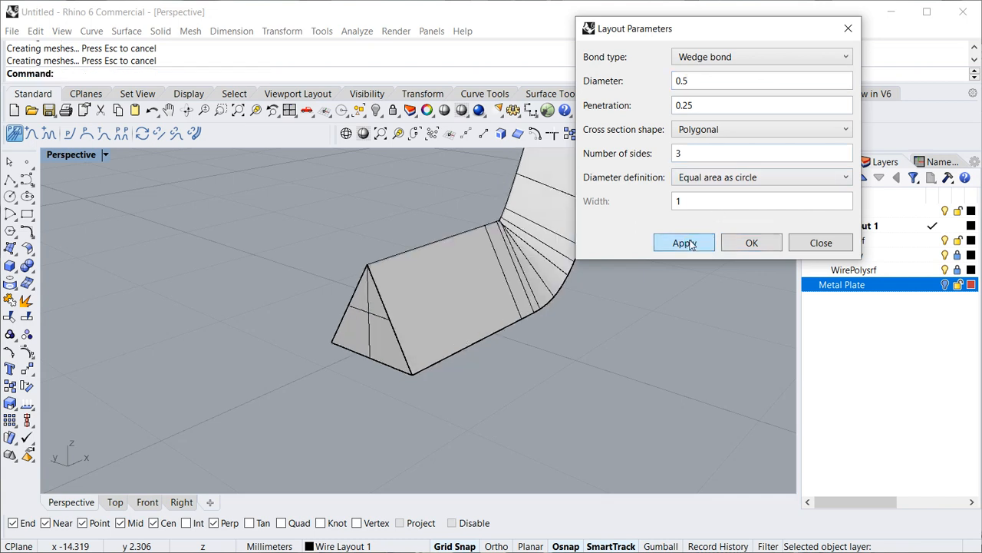
- Keep the diameter definition at Equal area as circle and close the layout parameters
left_click(738, 181)
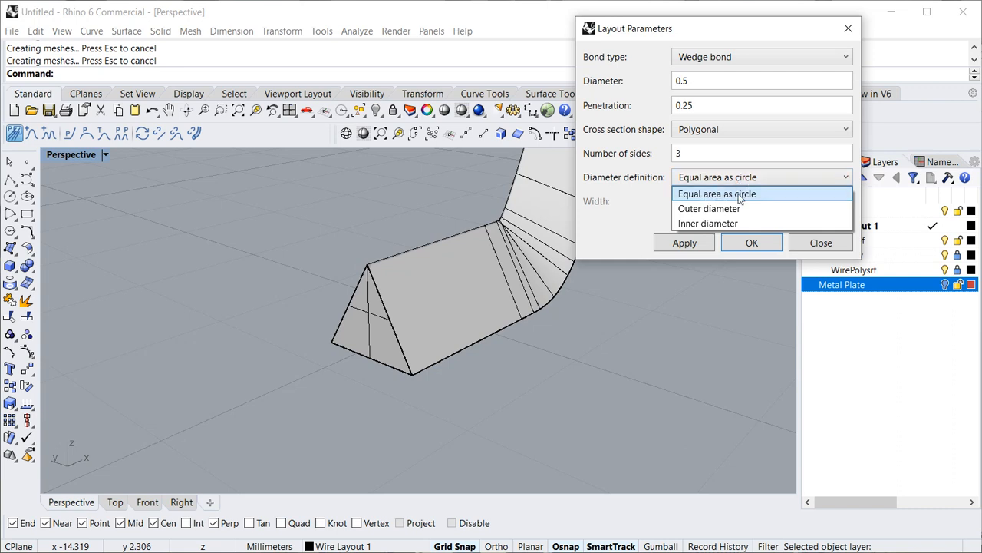
left_click(735, 195)
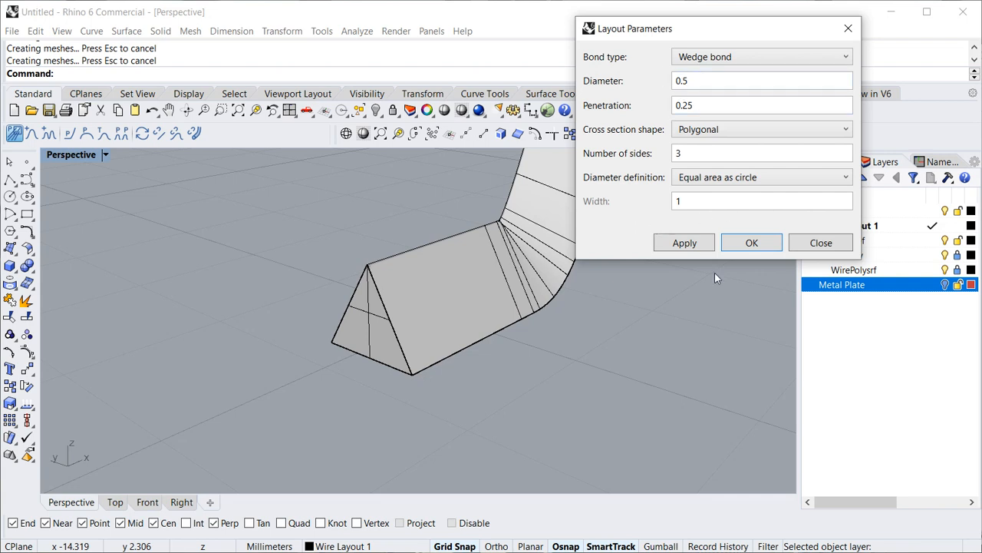
left_click(820, 243)
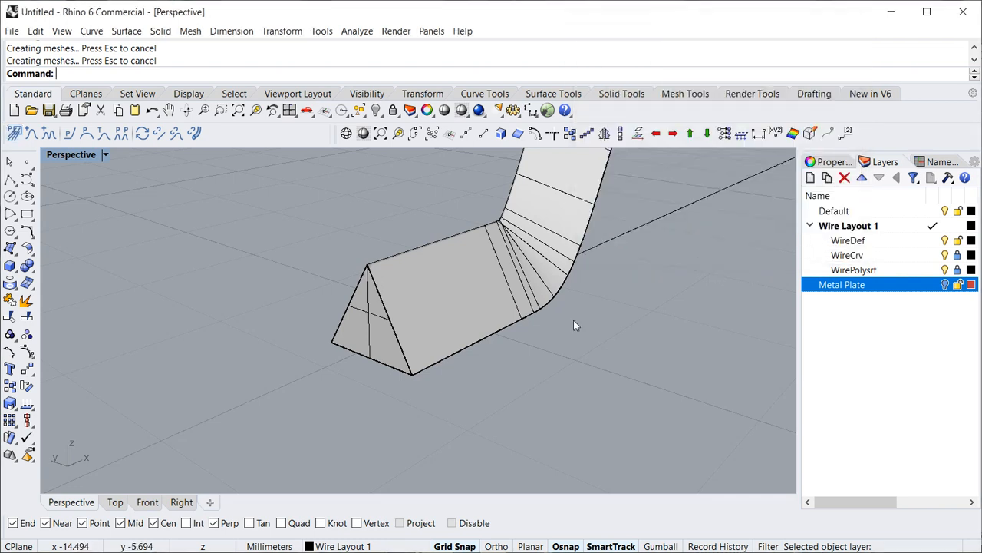
- Create an unlinked WirePolysrf copy of the triangular wire from its wire definition line
scroll(571, 323, "down", 2)
right_click_drag(577, 314, 462, 378, "shift")
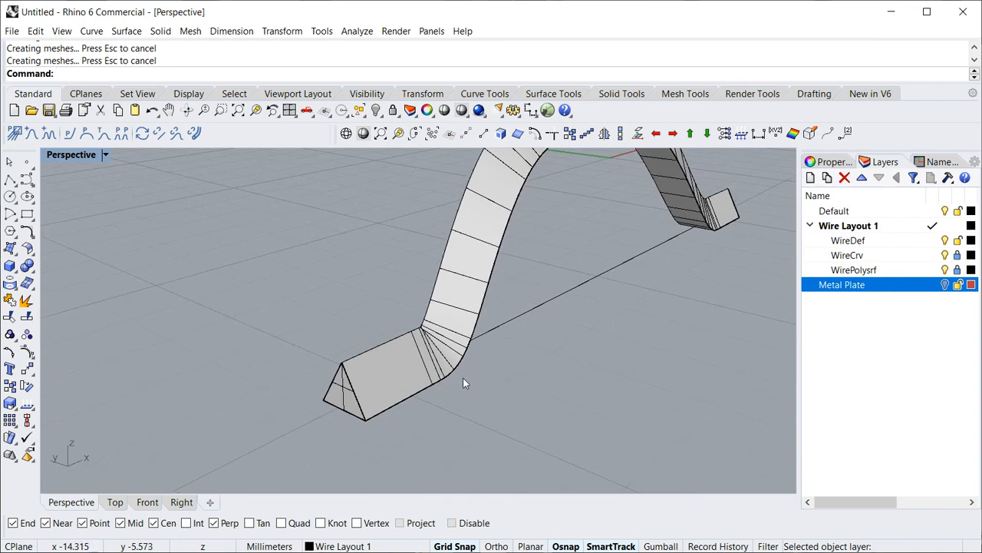
left_click(518, 317)
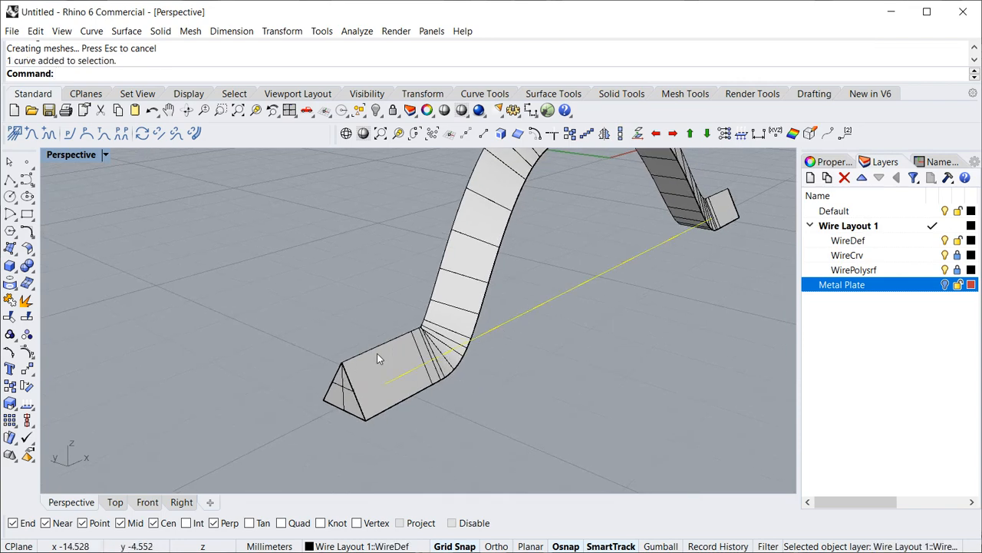
left_click(196, 135)
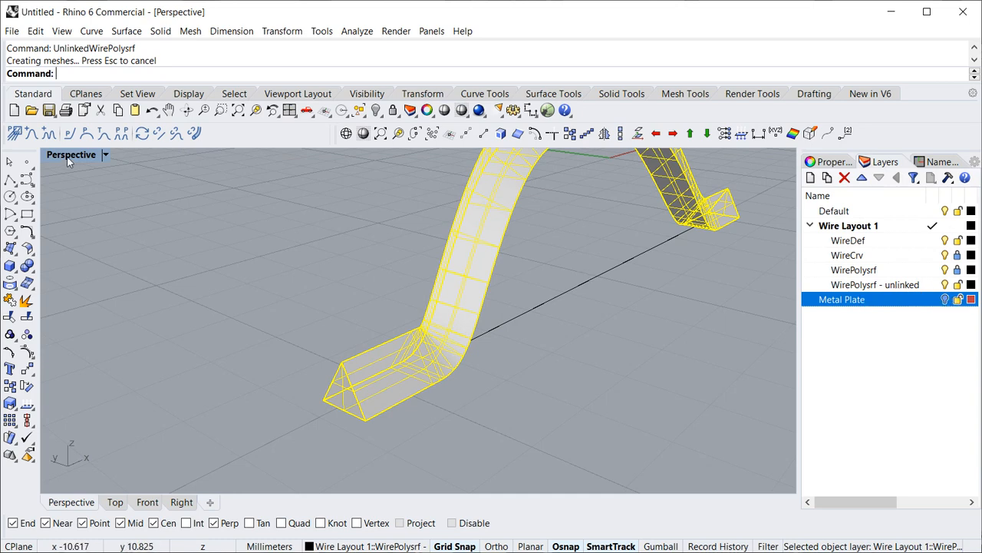
- Change the wire layout's cross section shape to Circular and accept the layout parameters
left_click(16, 136)
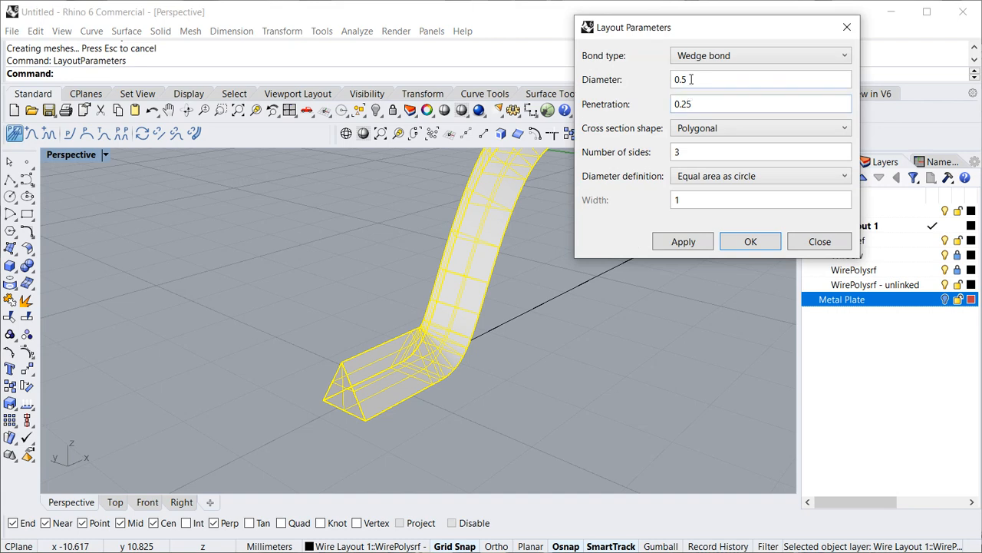
left_click(697, 129)
left_click(695, 142)
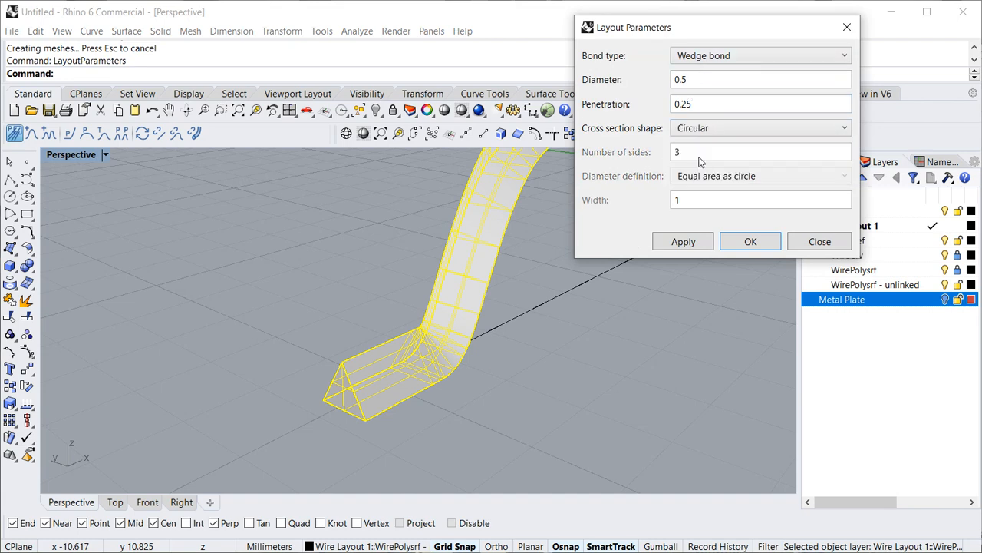
left_click(731, 241)
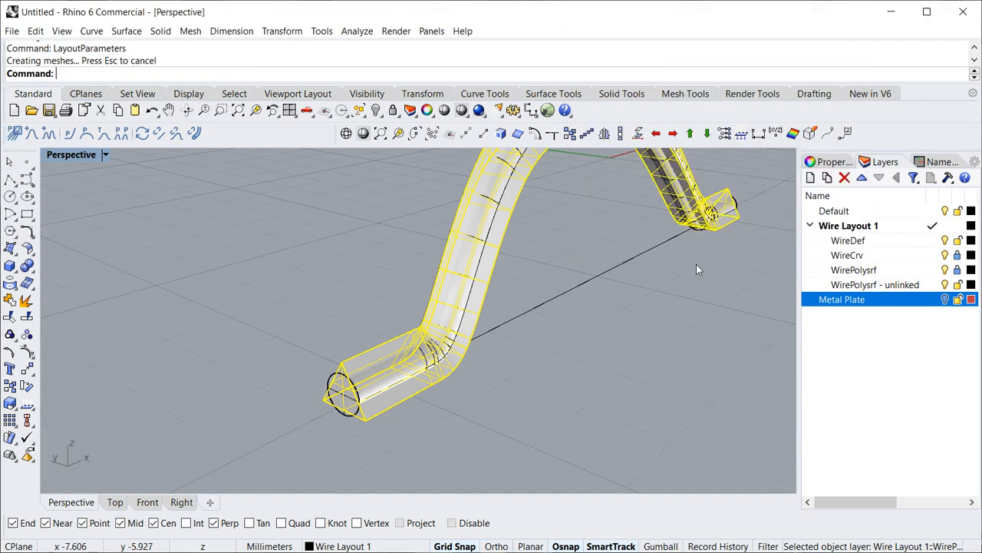
- Create an unlinked WirePolysrf copy of the circular wire from its definition line and clear the selection
left_click(581, 289)
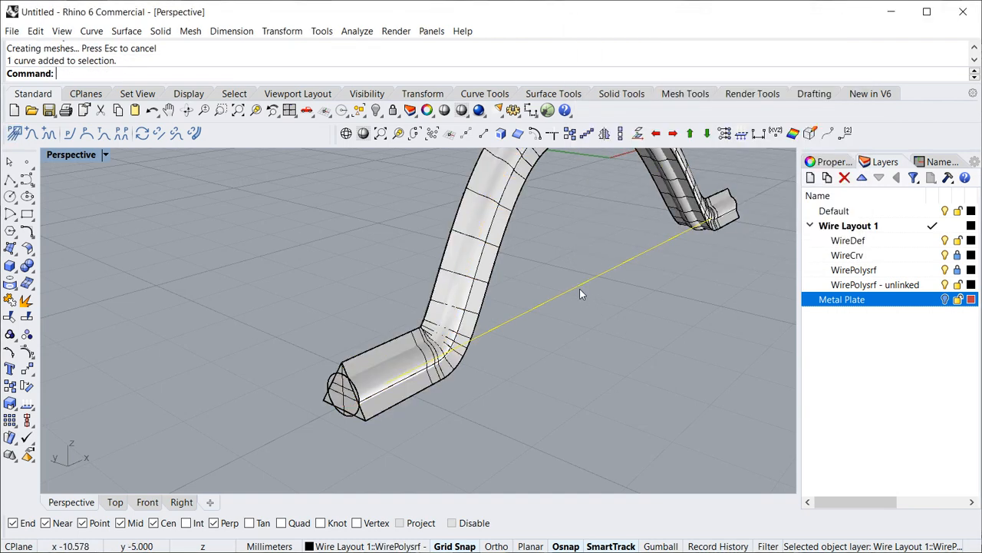
left_click(194, 133)
left_click(702, 337)
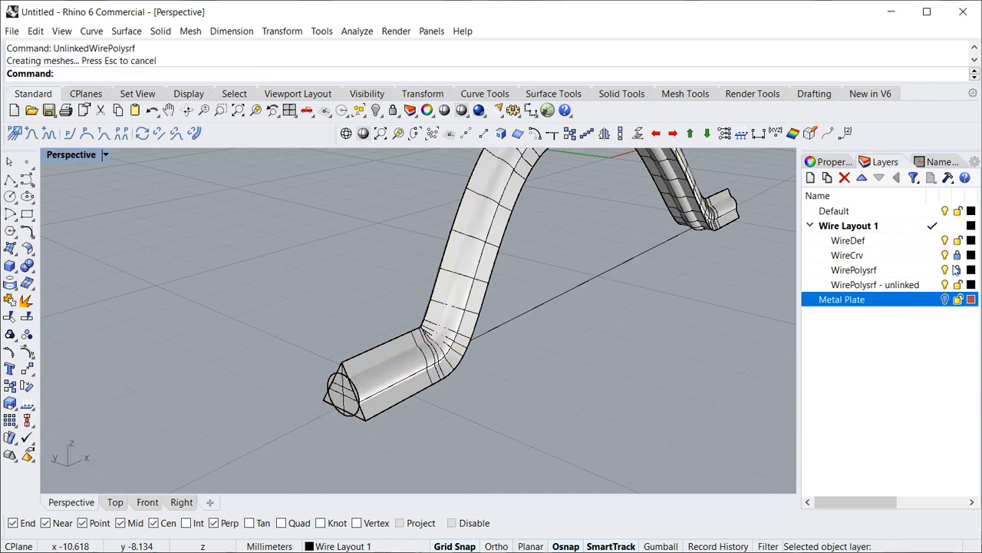
- Hide the WireDef, WireCrv and WirePolysrf layers so only the unlinked wires are displayed
left_click(945, 241)
left_click(945, 256)
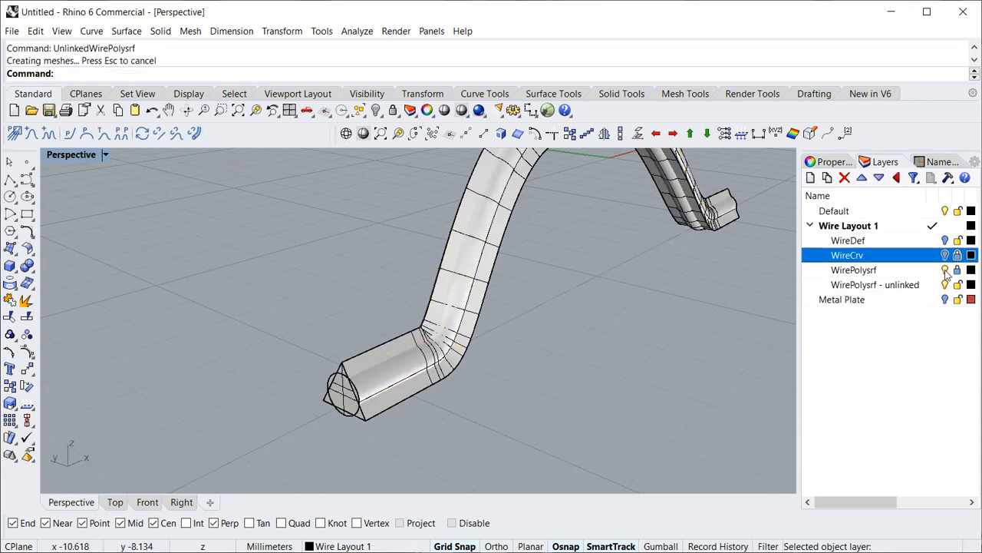
left_click(945, 270)
- Explode both unlinked wire polysurfaces, the triangular and the circular one, into separate surfaces
right_click_drag(481, 399, 377, 359)
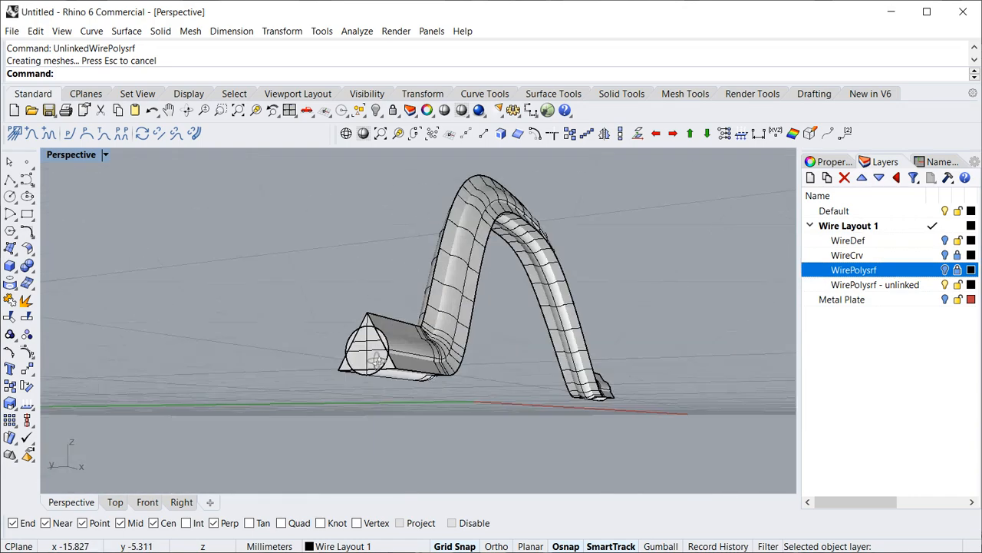
scroll(376, 359, "up", 3)
left_click(362, 340)
scroll(318, 333, "up", 5)
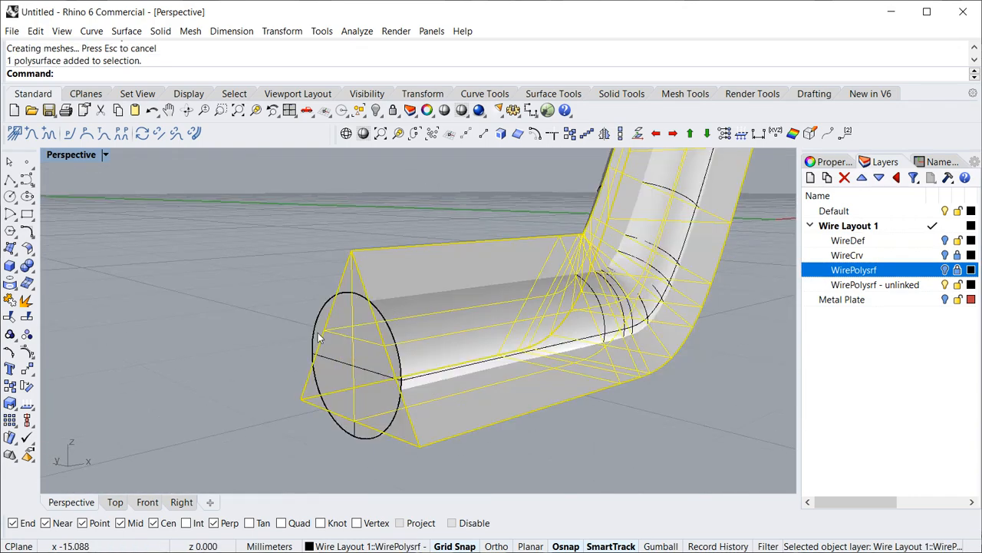
scroll(293, 295, "down", 5)
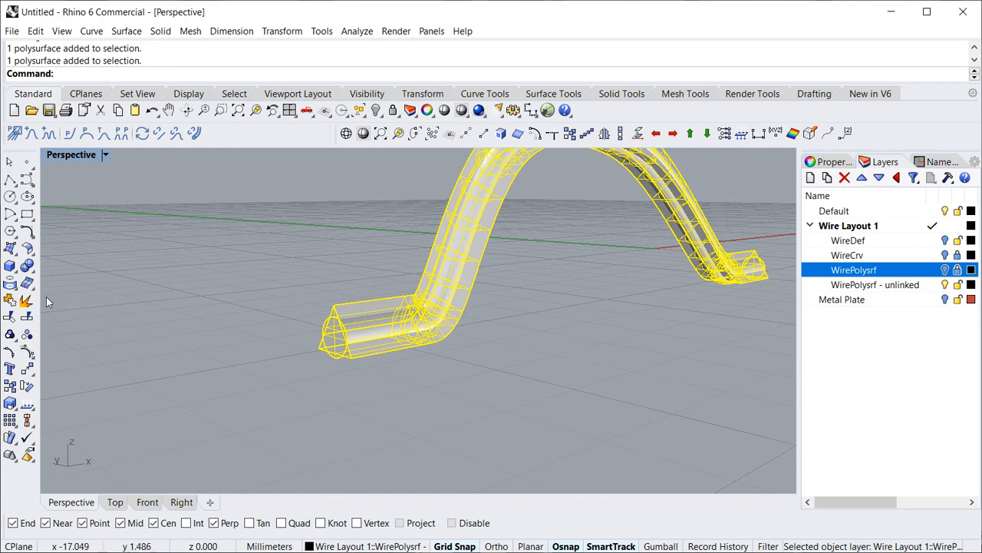
left_click(27, 301)
left_click(472, 400)
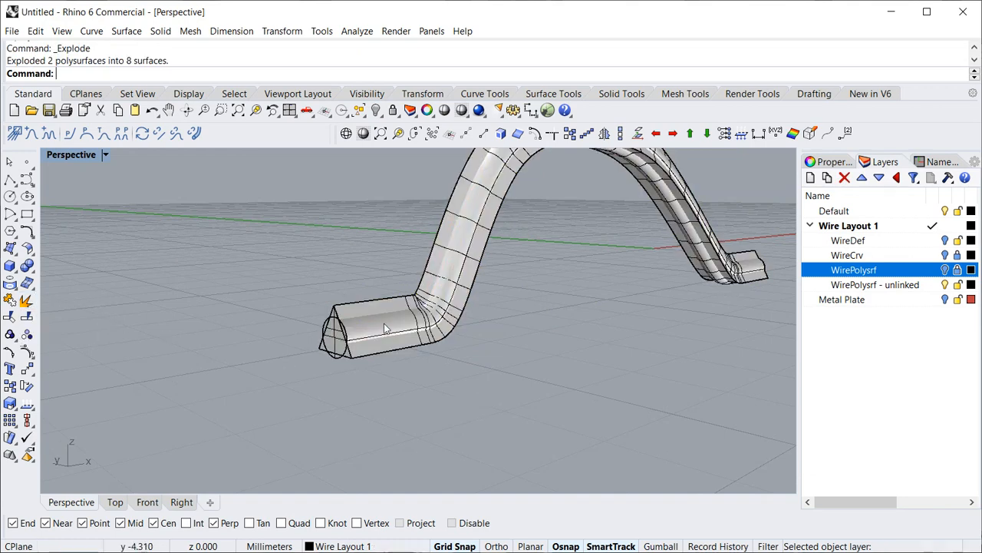
- Delete the lengthwise wire surfaces and the far end caps, keeping only the triangular and circular caps at the near end
left_click(384, 324)
key("Delete")
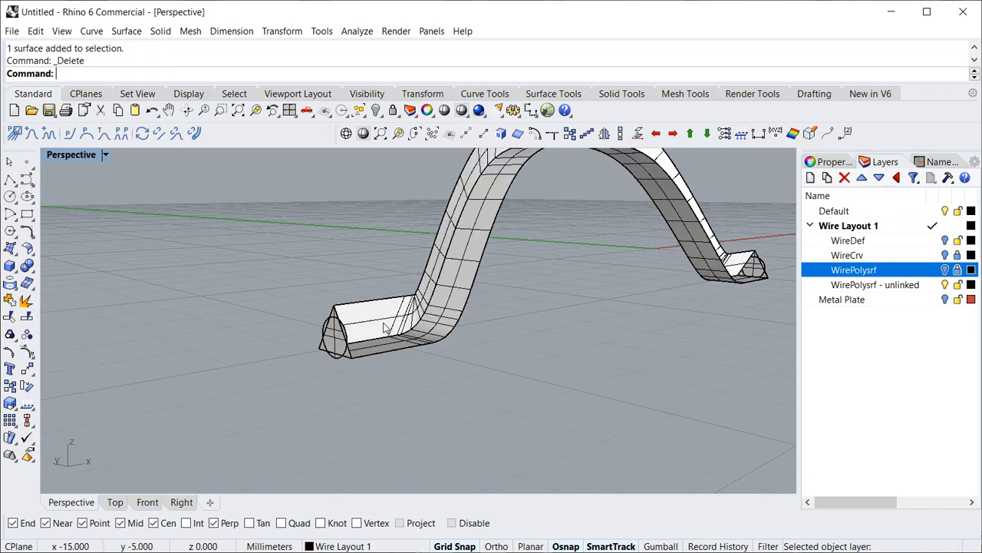
left_click_drag(697, 222, 758, 278)
key("Delete")
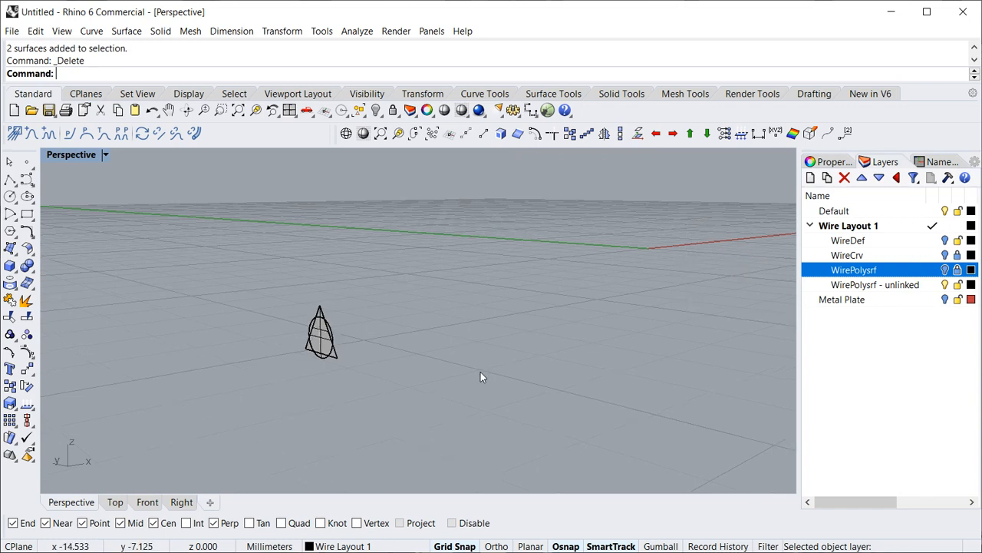
- Measure the area of the circular end cap
scroll(303, 357, "up", 8)
mouse_move(284, 336)
right_mouse_down()
mouse_move(345, 328)
mouse_move(294, 347)
right_mouse_up()
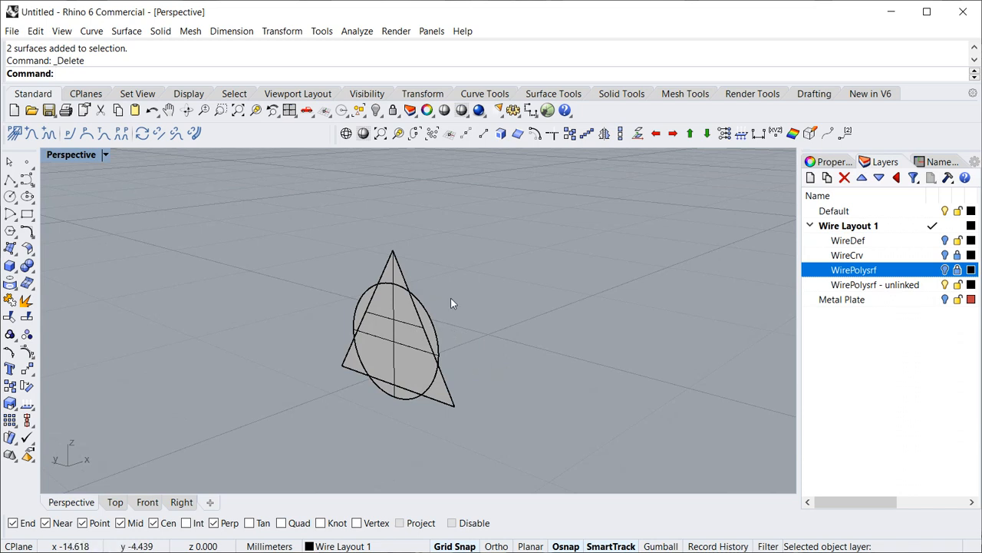
left_click(437, 326)
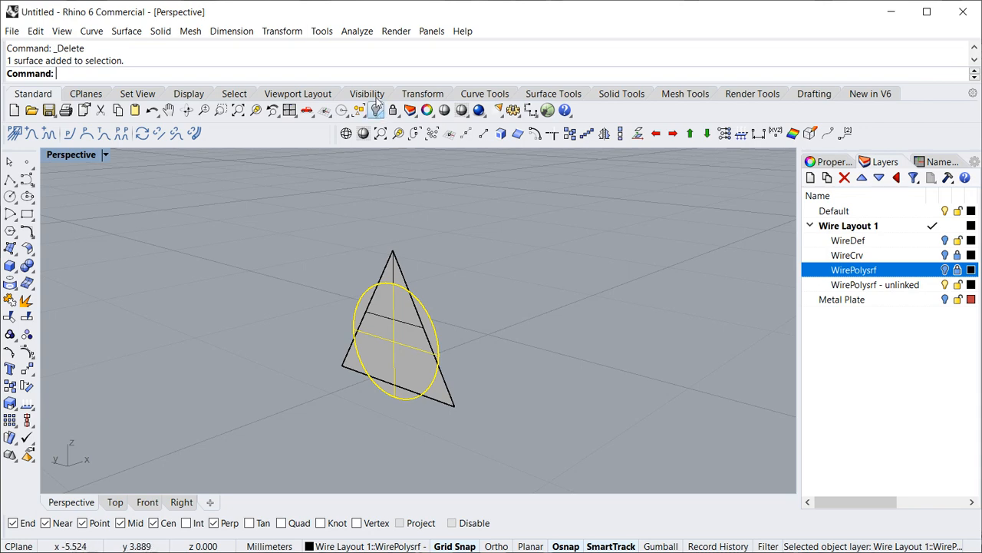
left_click(355, 31)
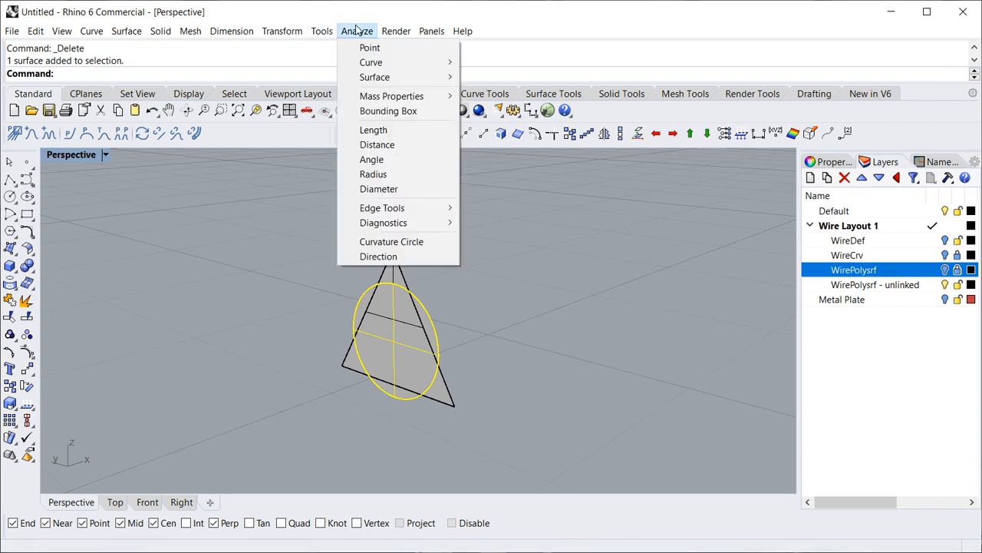
mouse_move(404, 101)
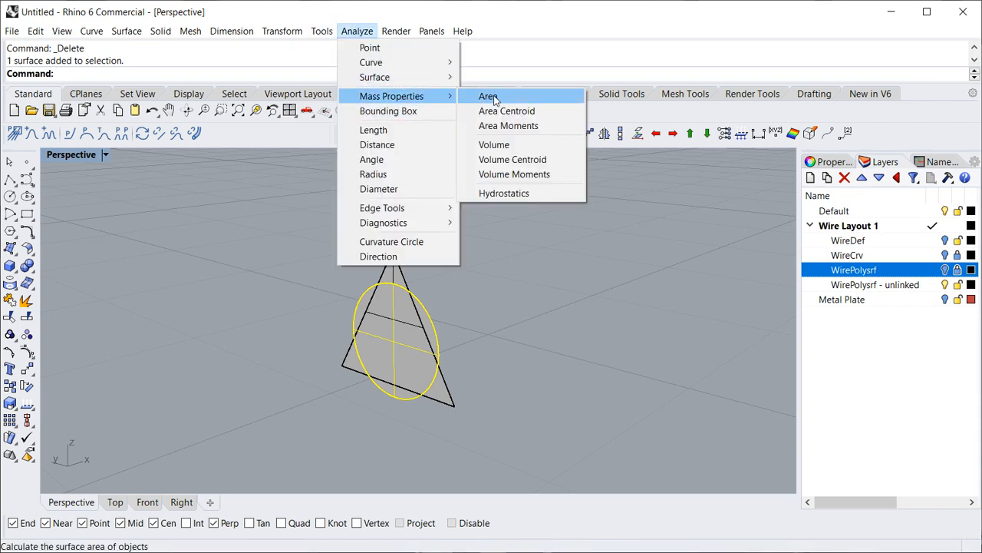
left_click(489, 97)
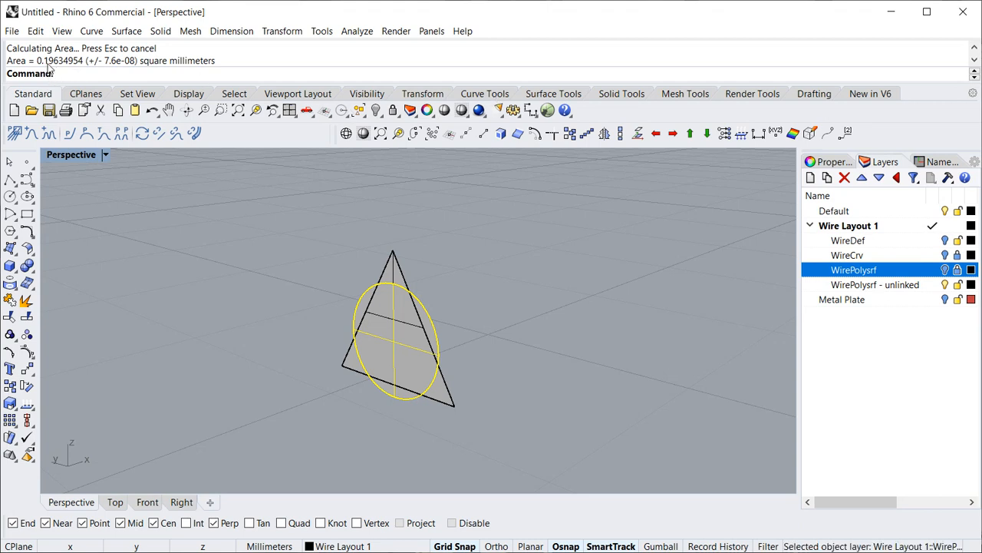
- Measure the area of the triangular end cap for comparison and clear the selection
left_click(397, 259)
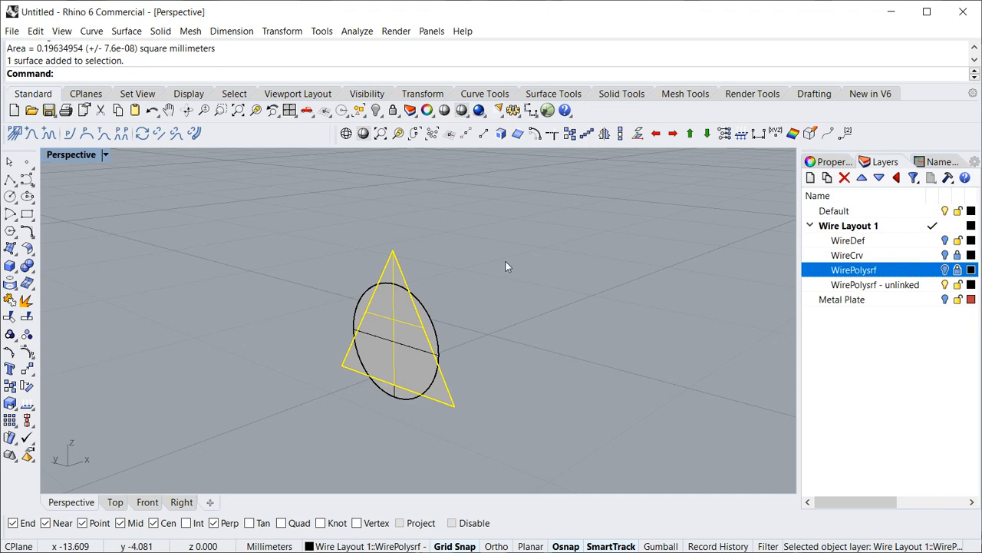
key("Return")
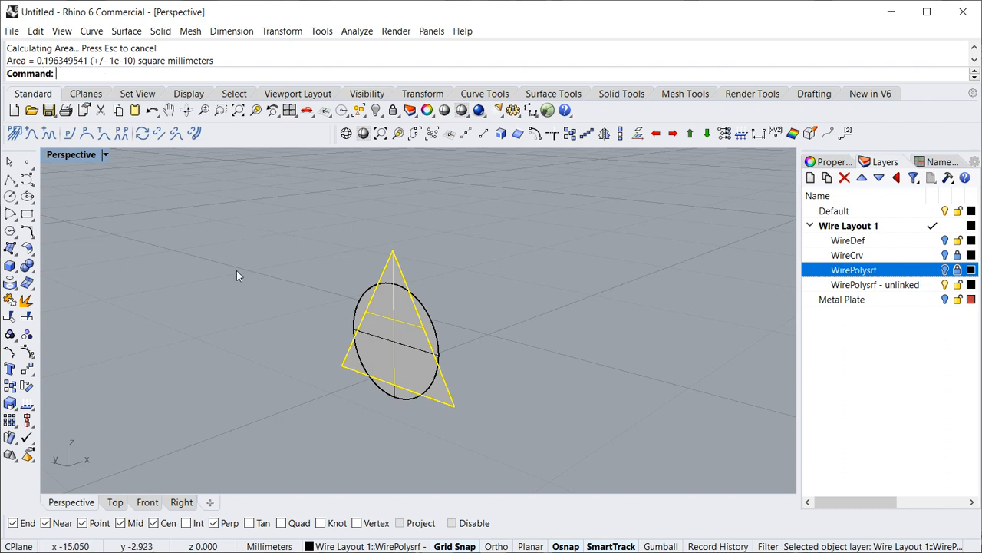
left_click(542, 271)
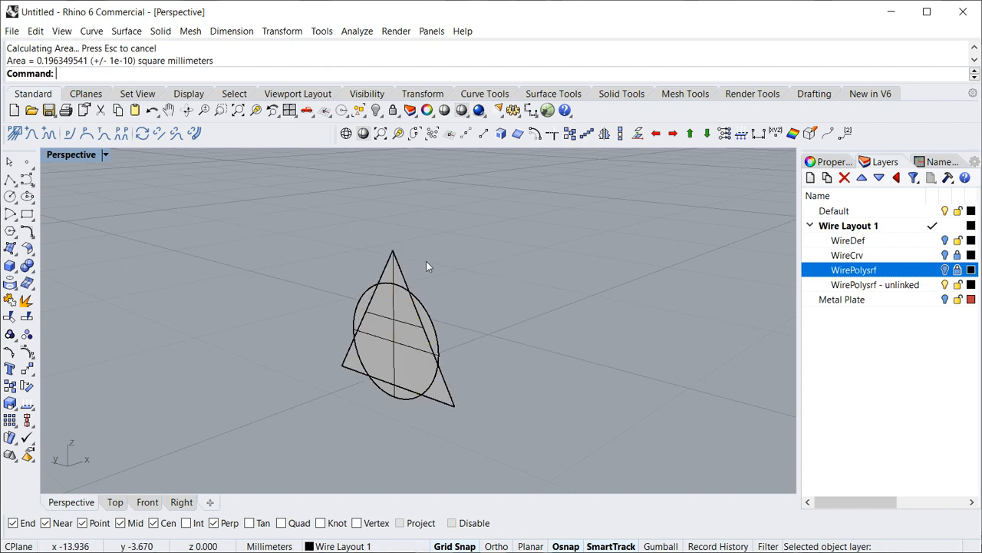
- Delete the triangular end cap surface
left_click(395, 265)
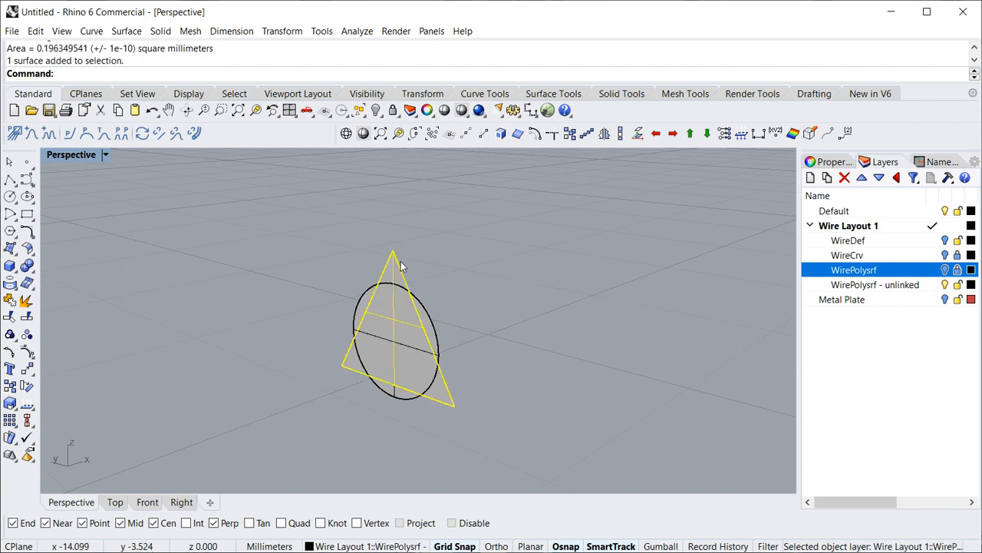
key("Delete")
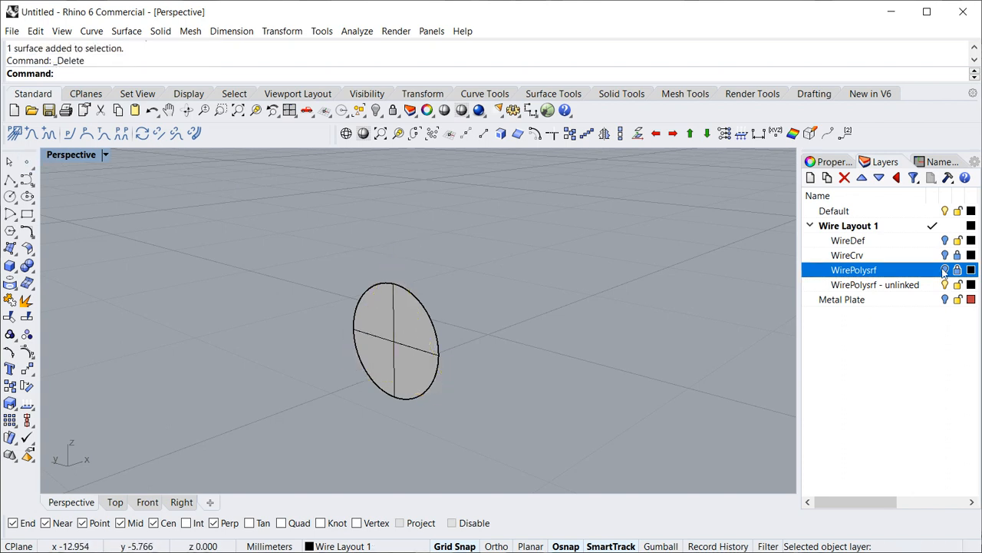
- Turn on the visibility of the WireDef, WireCrv and WirePolysrf layers of Wire Layout 1
left_click(945, 241)
left_click(945, 255)
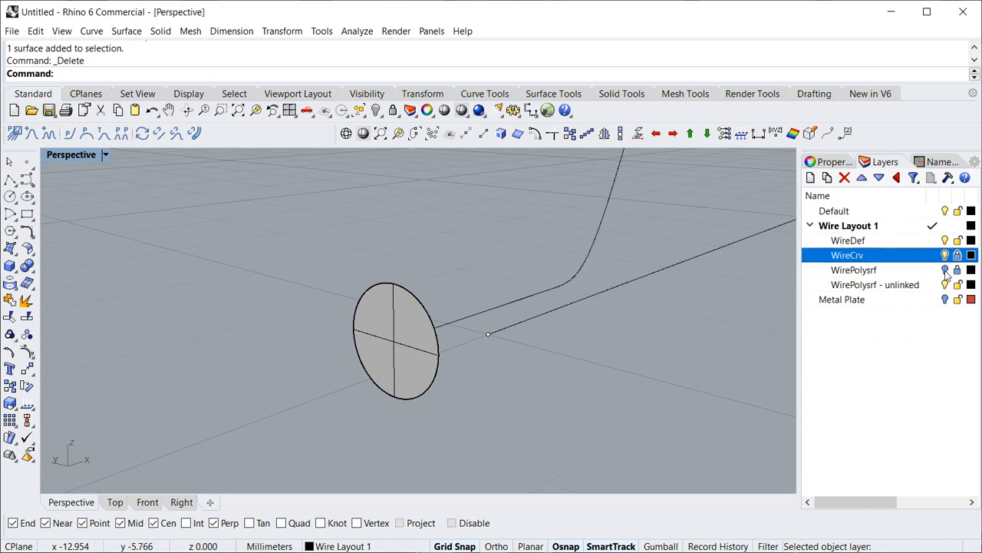
left_click(945, 270)
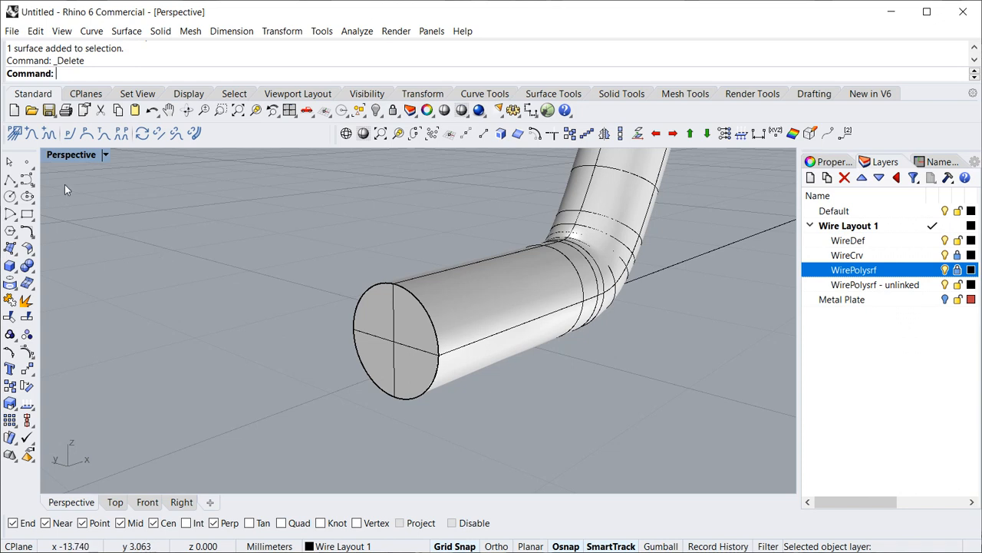
- Apply a Polygonal cross section with the diameter definition Equal area as circle to the wire layout
left_click(14, 134)
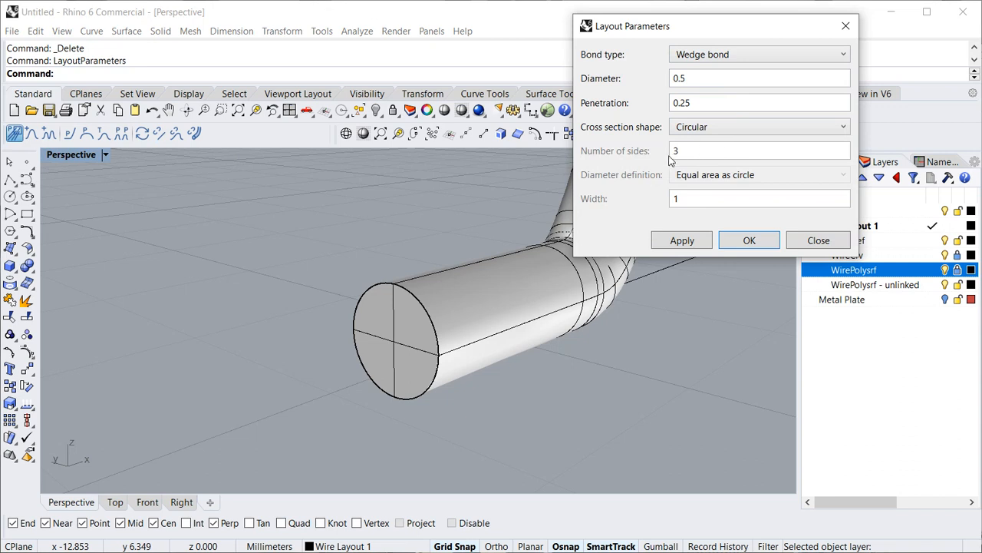
left_click(705, 128)
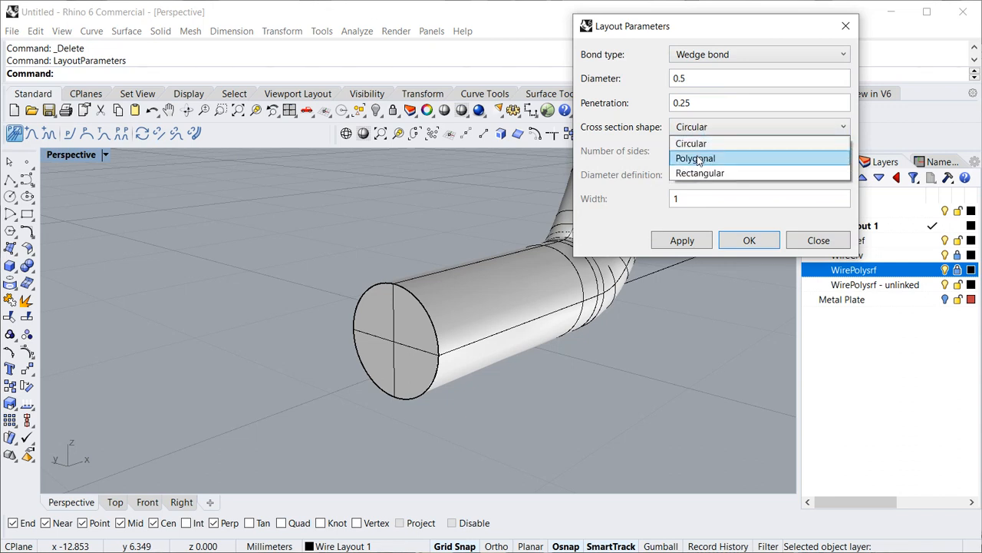
left_click(697, 157)
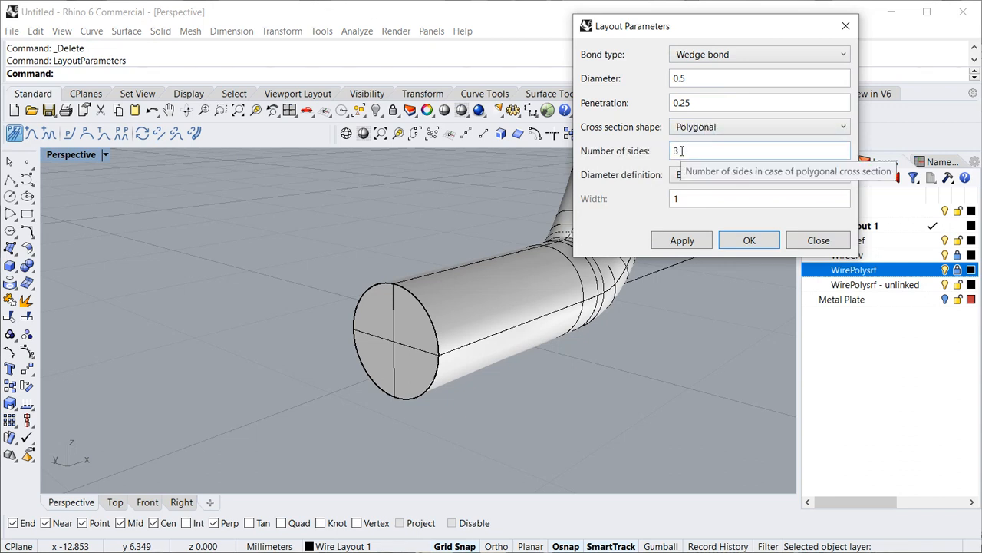
left_click(694, 175)
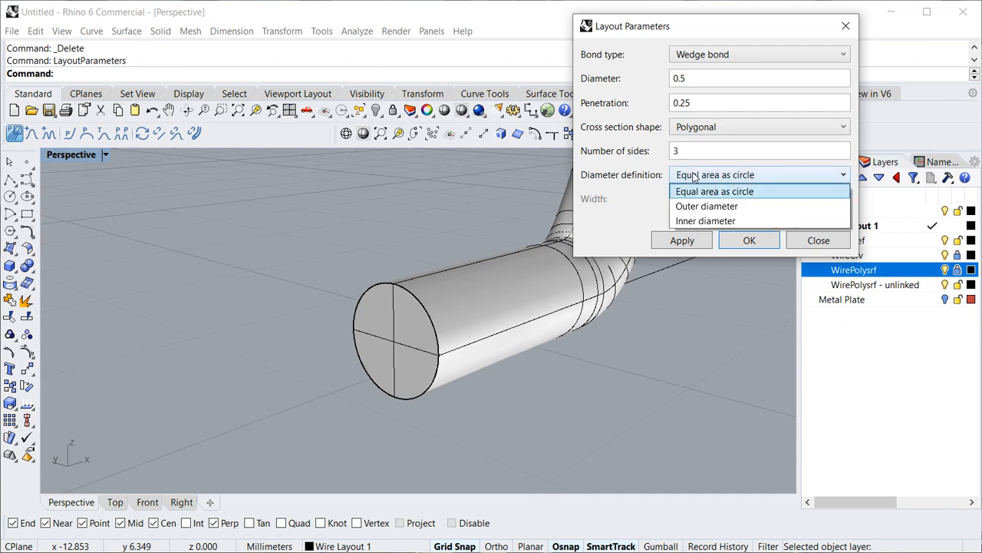
left_click(700, 191)
left_click(688, 241)
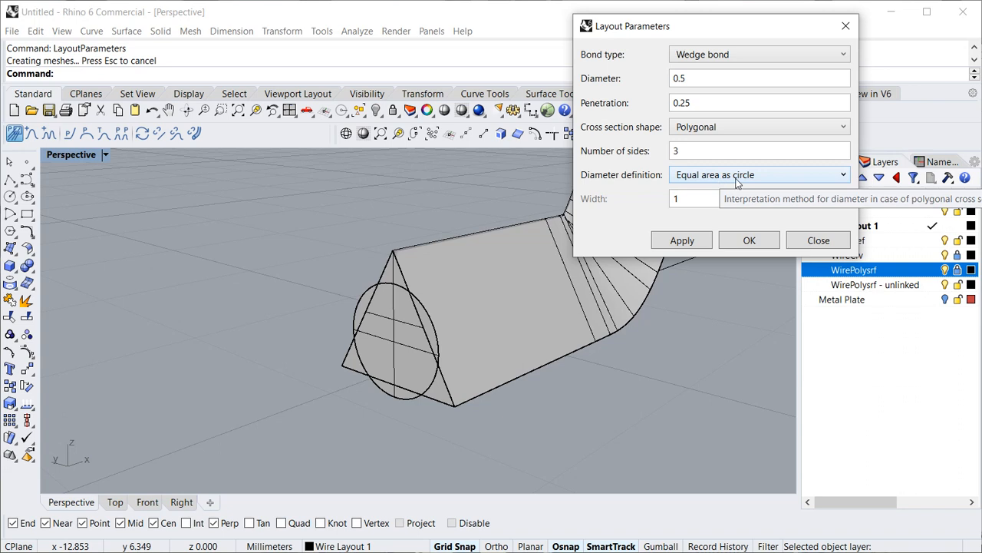
- Change the polygonal wire's diameter definition to Outer diameter and apply it
left_click(704, 177)
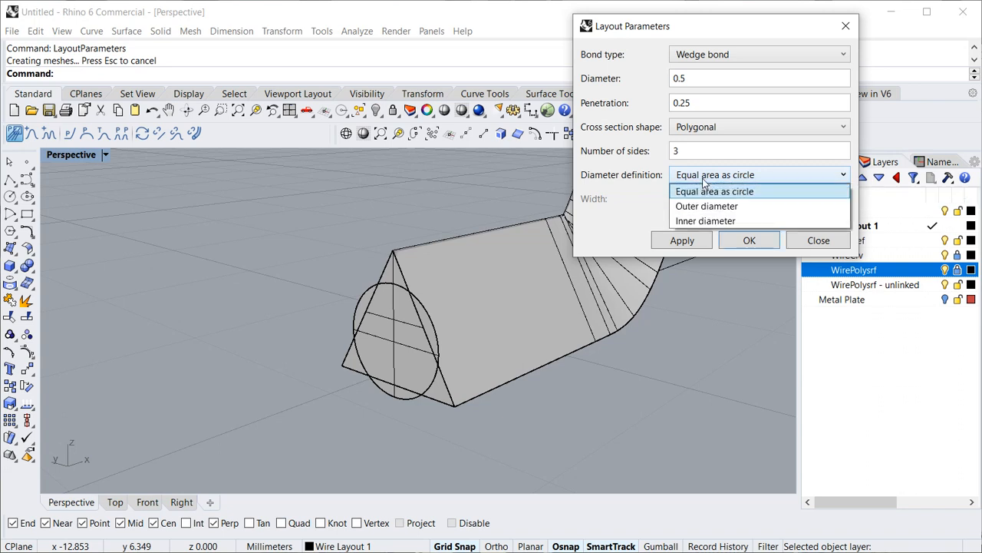
left_click(705, 206)
left_click(683, 241)
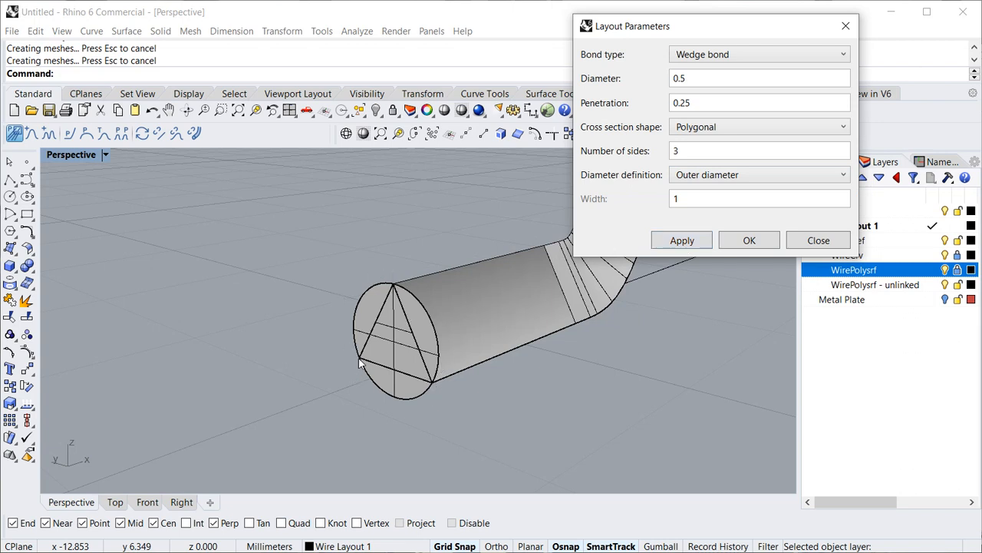
- Change the polygonal wire's diameter definition to Inner diameter and apply it
left_click(749, 175)
left_click(706, 222)
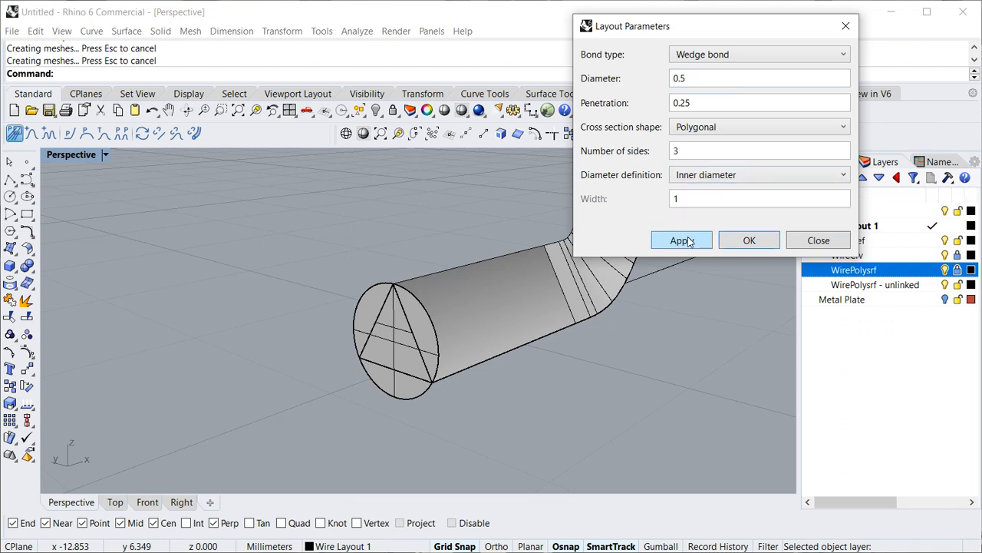
left_click(685, 241)
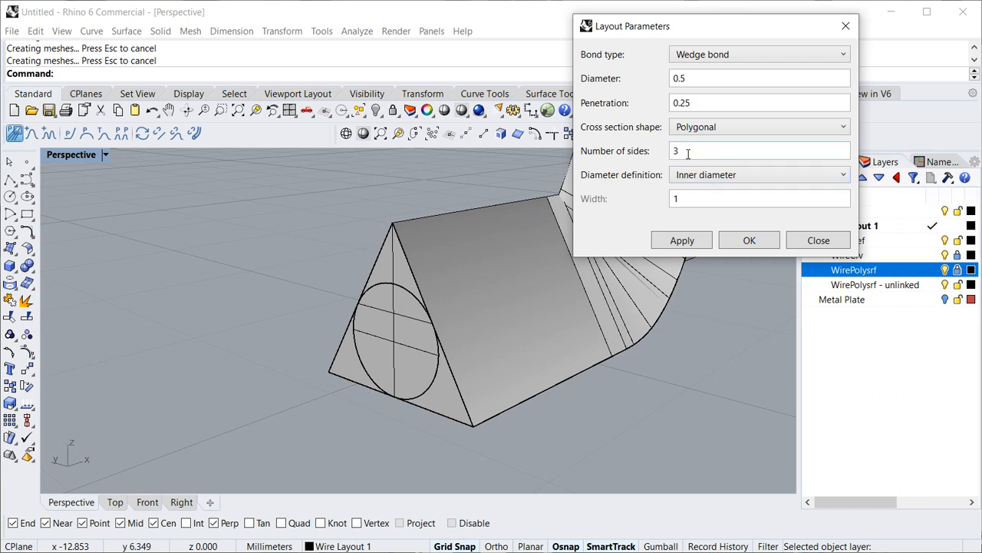
- Change the wire's cross section shape to Rectangular, apply it and close the layout parameters
left_click(702, 129)
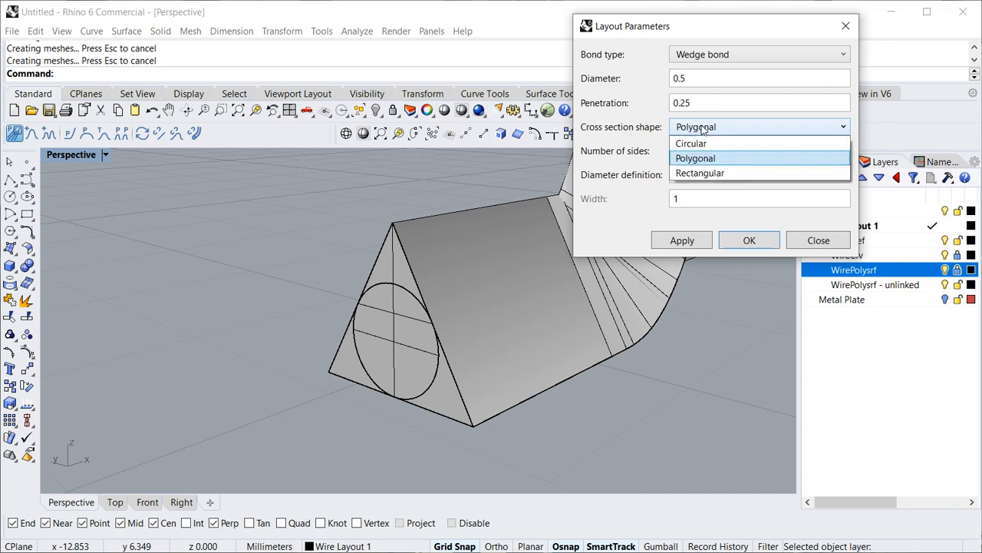
left_click(701, 173)
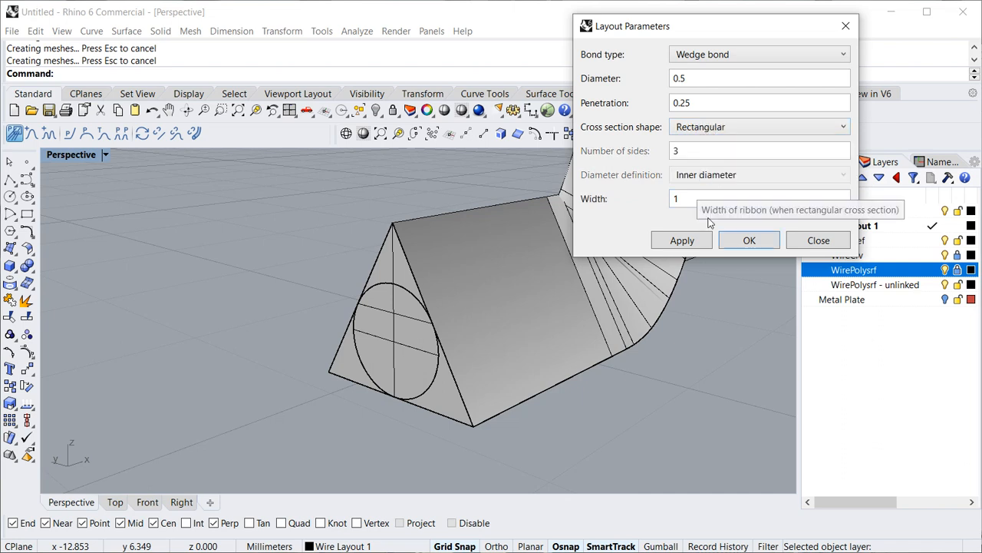
left_click(691, 242)
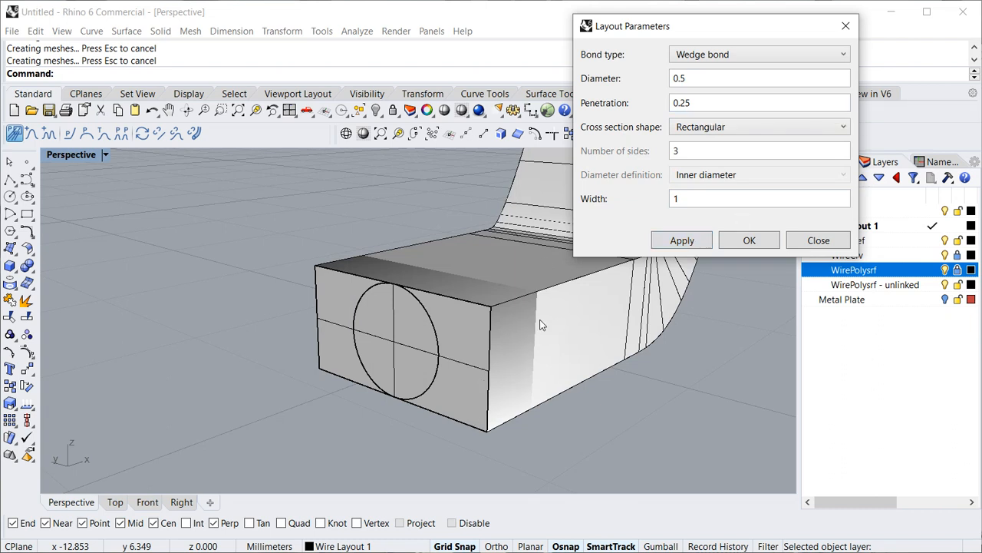
left_click(819, 238)
- Delete the leftover circular end cap surface at the near end of the rectangular wire
scroll(639, 315, "down", 7)
right_click_drag(646, 321, 481, 398, "shift")
left_click(331, 402)
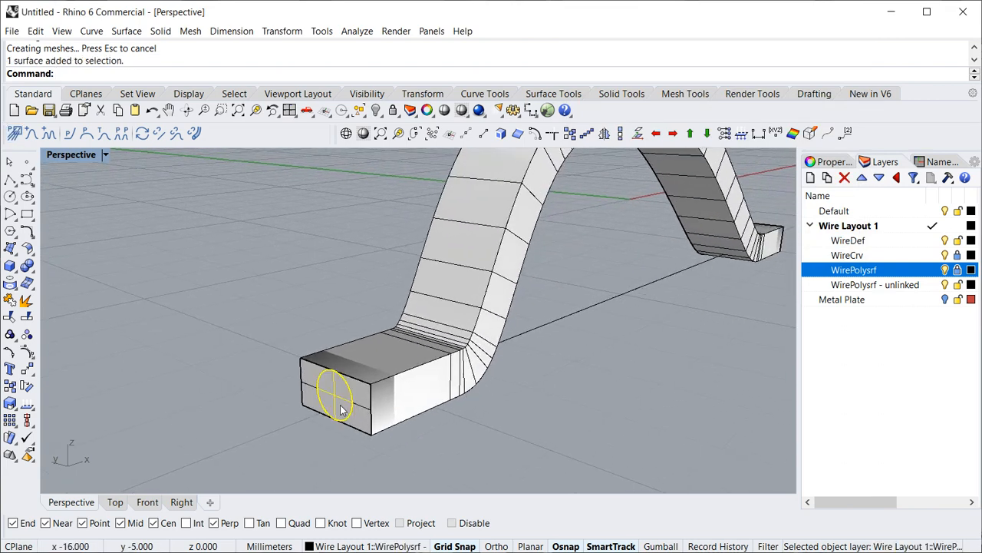
key("Delete")
scroll(537, 331, "down", 4)
right_click_drag(537, 331, 414, 373, "shift")
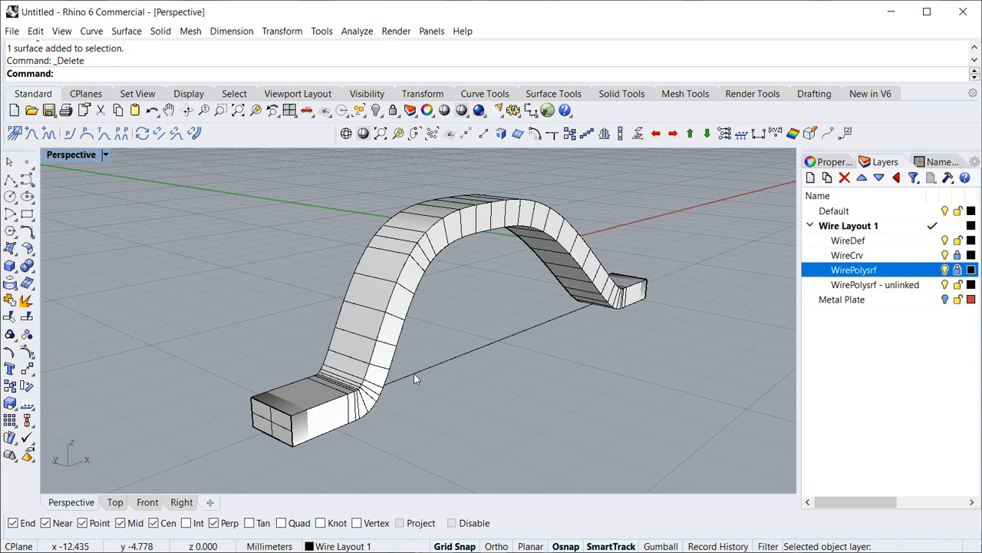
- Set the rectangular wire's diameter to 0.2 in the layout parameters and apply it
left_click(15, 133)
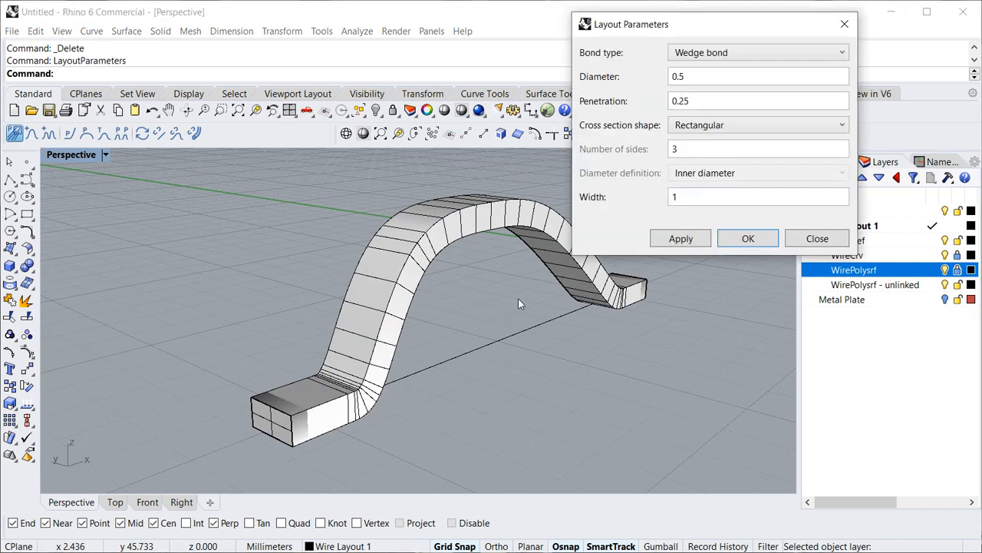
left_click(703, 77)
key("BackSpace")
type("2")
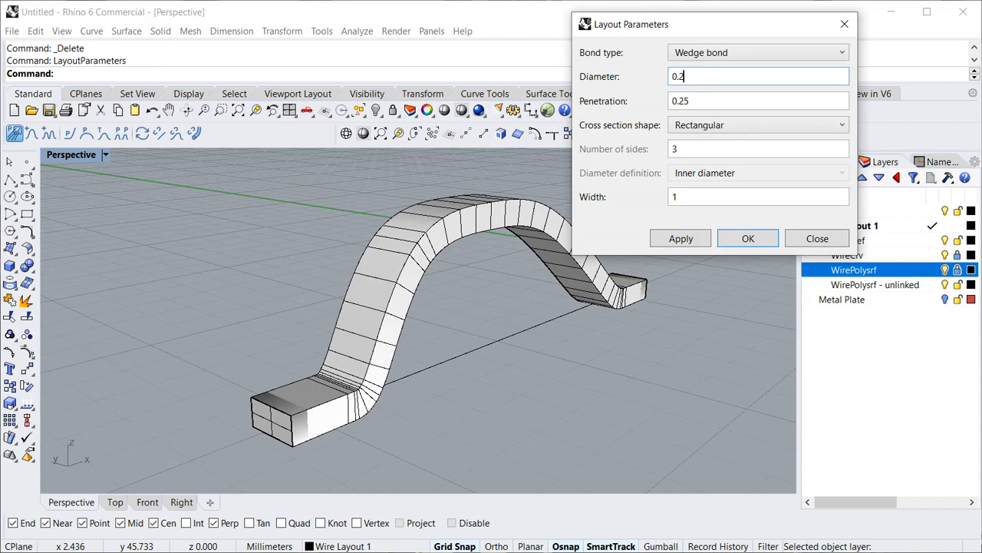
left_click(677, 238)
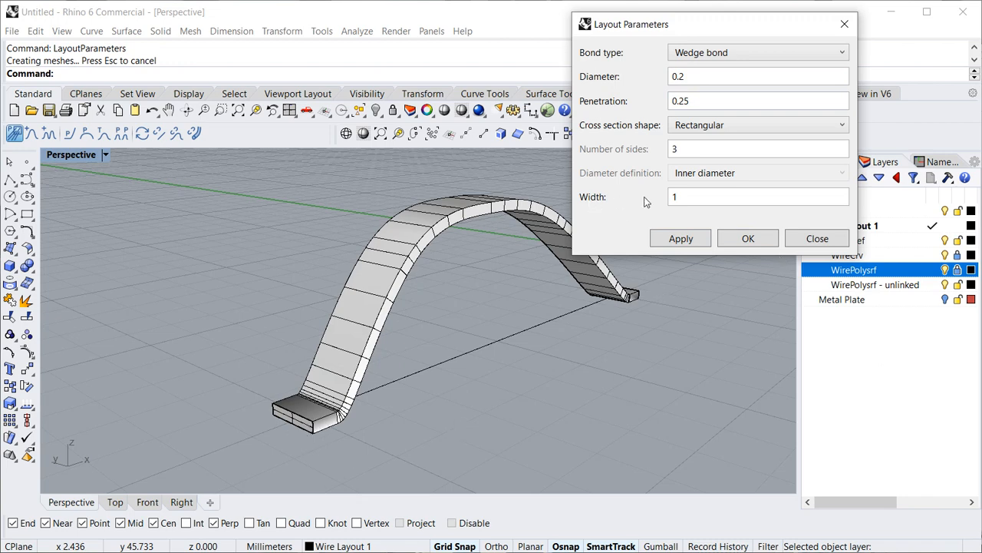
- Set the ribbon's width to 2, apply it and close the layout parameters
left_click(703, 196)
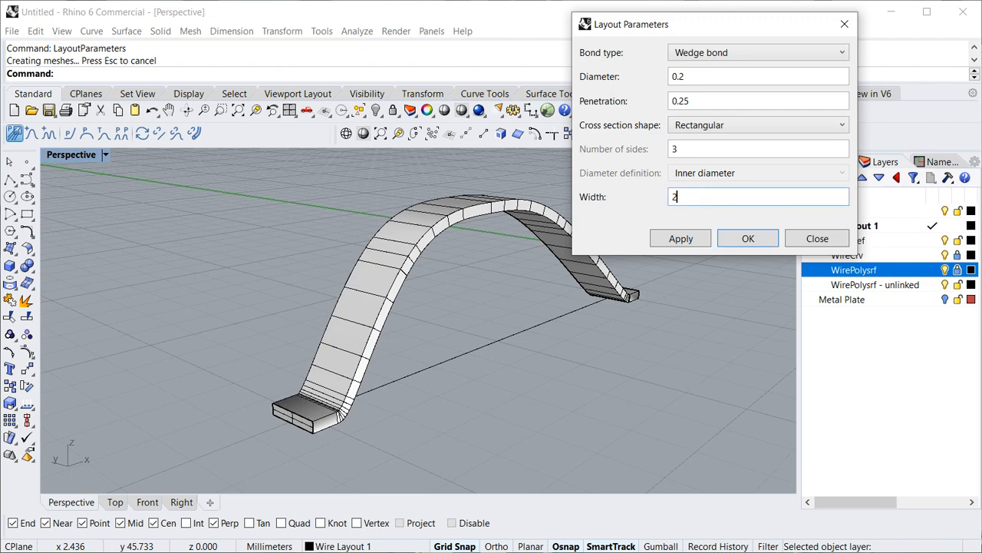
type("2")
left_click(678, 240)
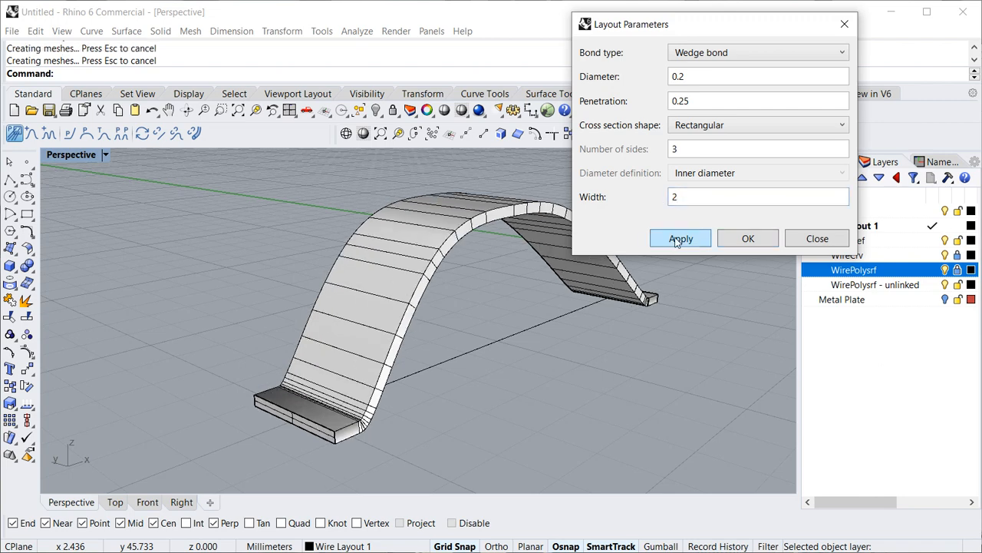
left_click(817, 238)
mouse_move(456, 373)
right_mouse_down()
mouse_move(524, 351)
mouse_move(580, 353)
mouse_move(417, 345)
mouse_move(410, 361)
mouse_move(446, 378)
right_mouse_up()
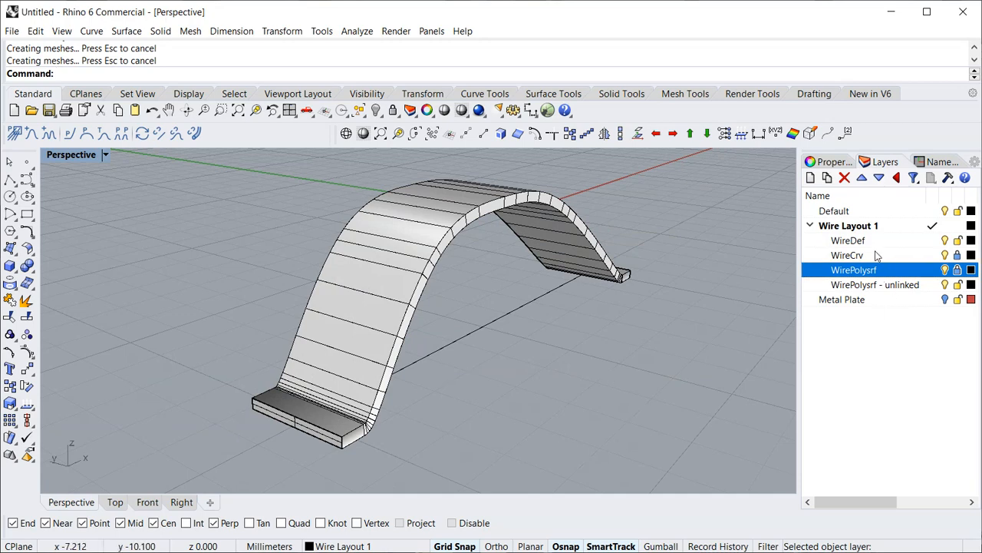
- Create a new top-level layer named "Wire Layout 2"
left_click(848, 227)
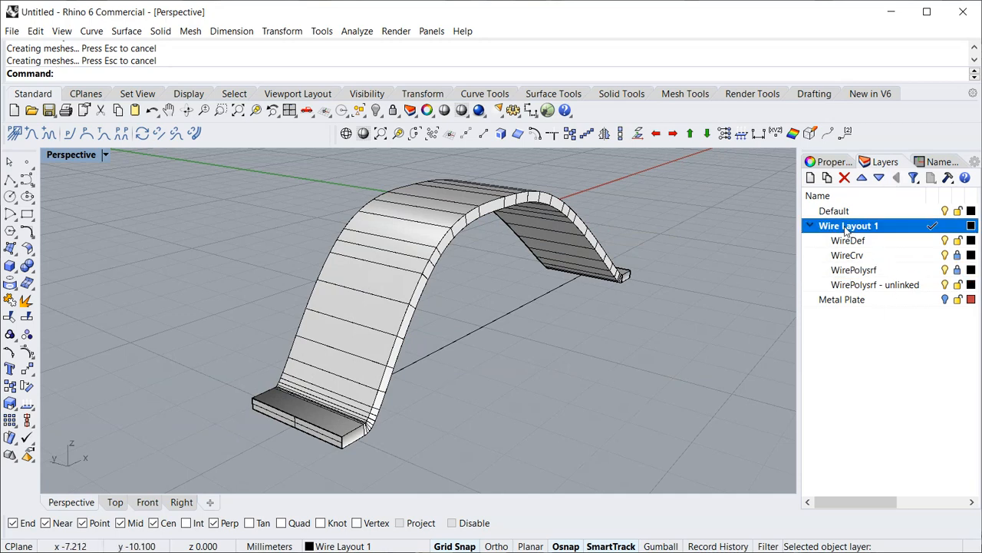
left_click(811, 178)
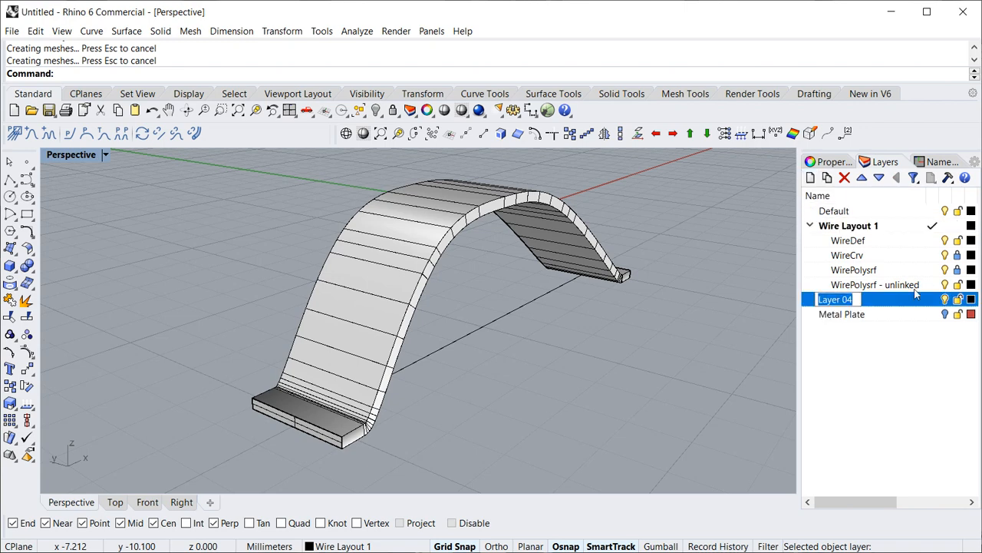
type("Wire ")
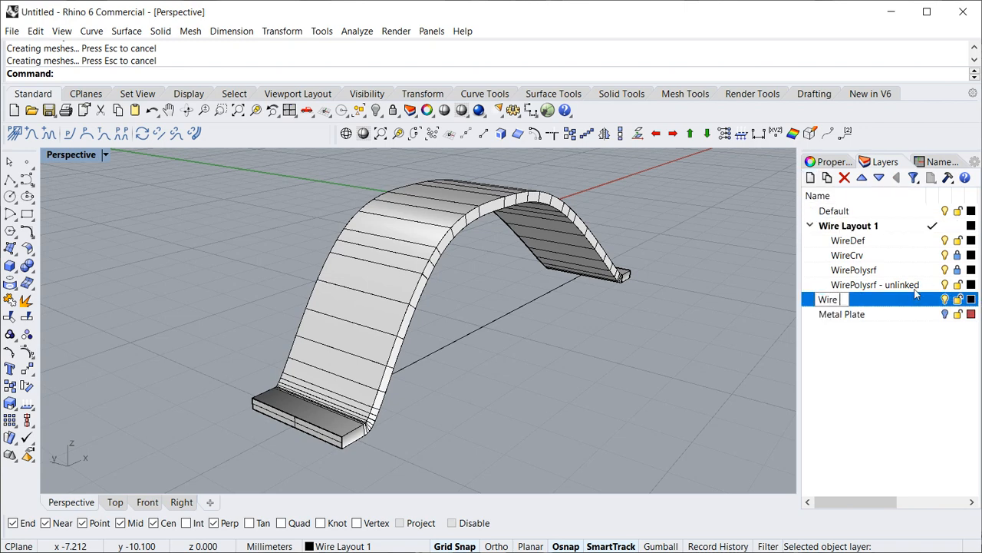
type("Layout 2")
key("Return")
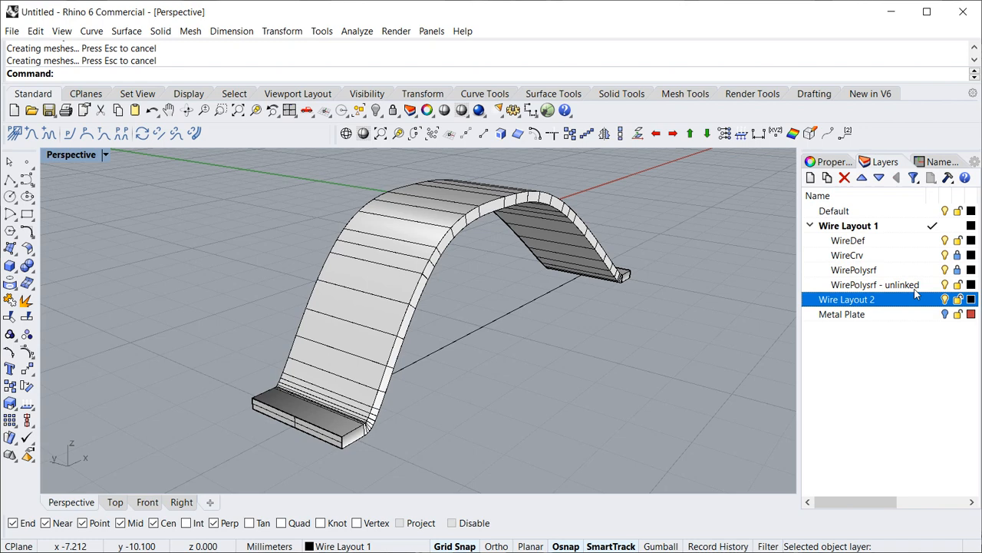
- Set the colour of the Wire Layout 2 layer to DarkGreen
left_click(971, 299)
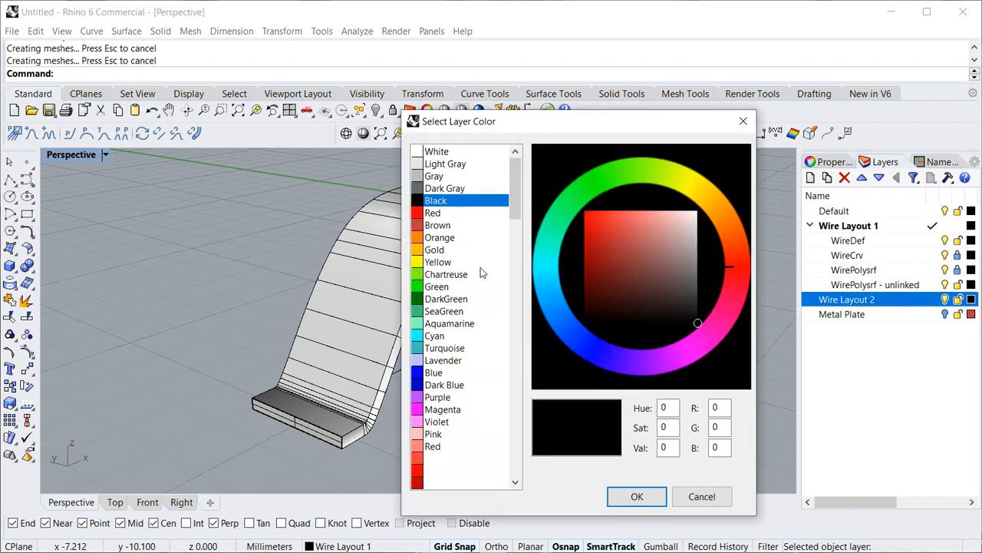
left_click(451, 300)
left_click(637, 496)
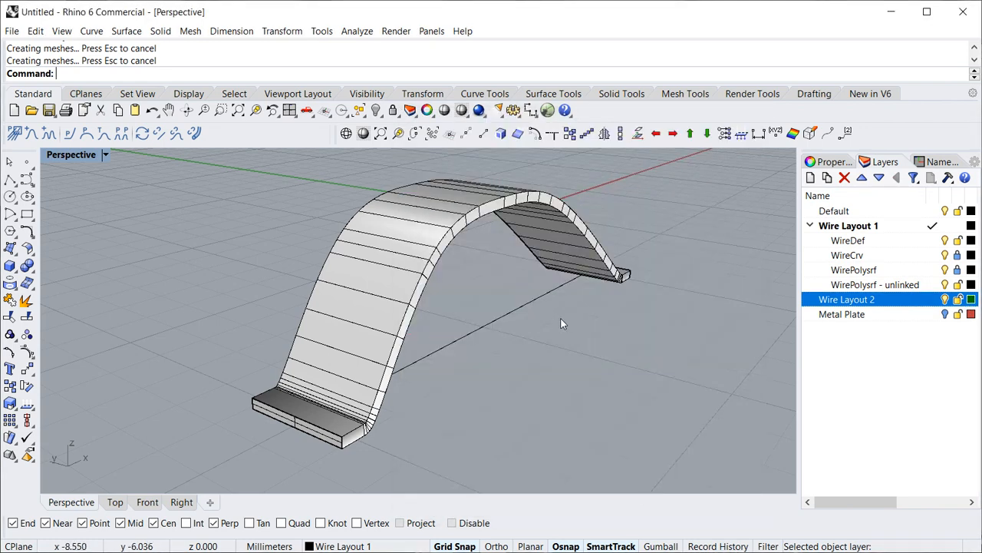
- Edit the layout parameters for the Wire Layout 2 layer and set the diameter to 0.3
scroll(560, 322, "down", 3)
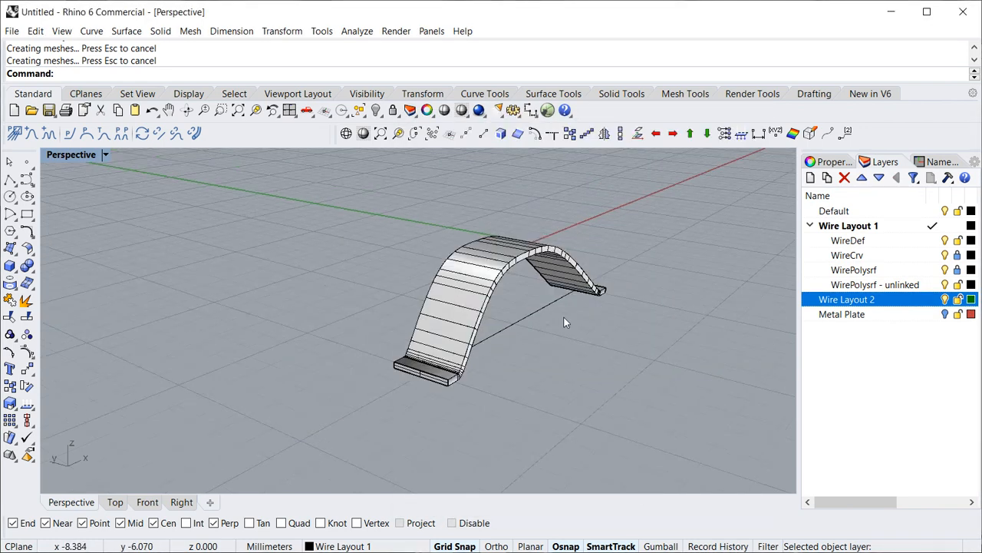
left_click(15, 133)
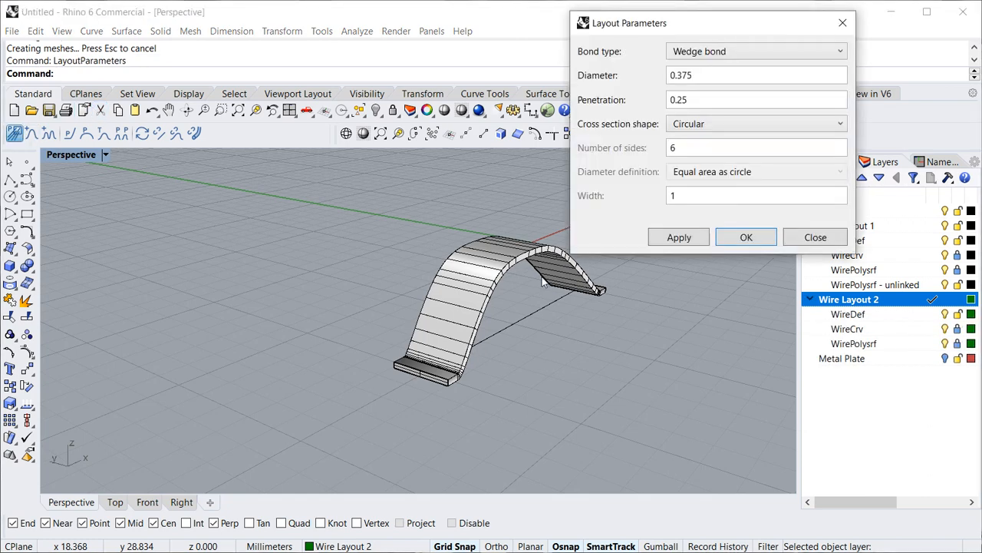
left_click(715, 74)
key("BackSpace")
key("BackSpace")
key("BackSpace")
key("BackSpace")
type(".3")
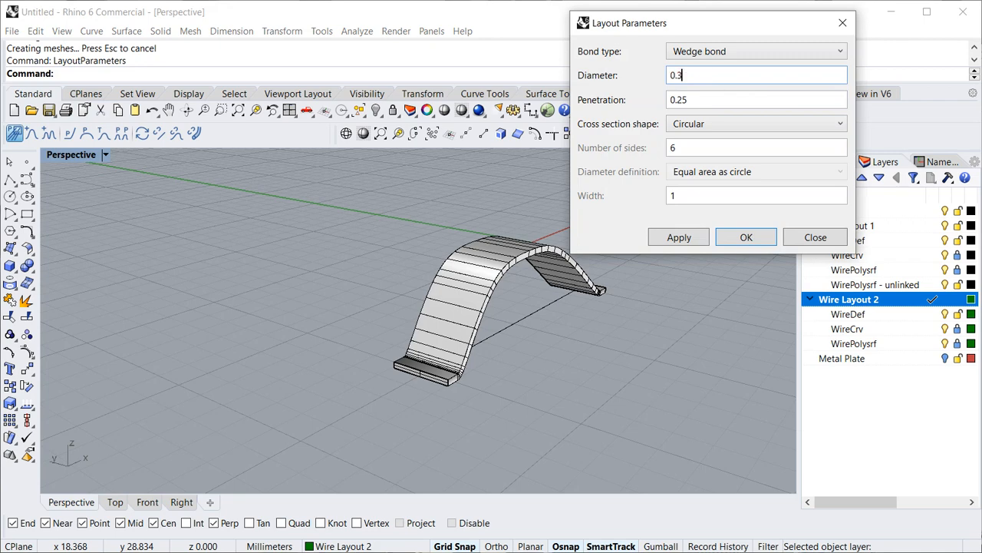
- Give Wire Layout 2 a Polygonal cross section with 3 sides and confirm the layout parameters
left_click(699, 123)
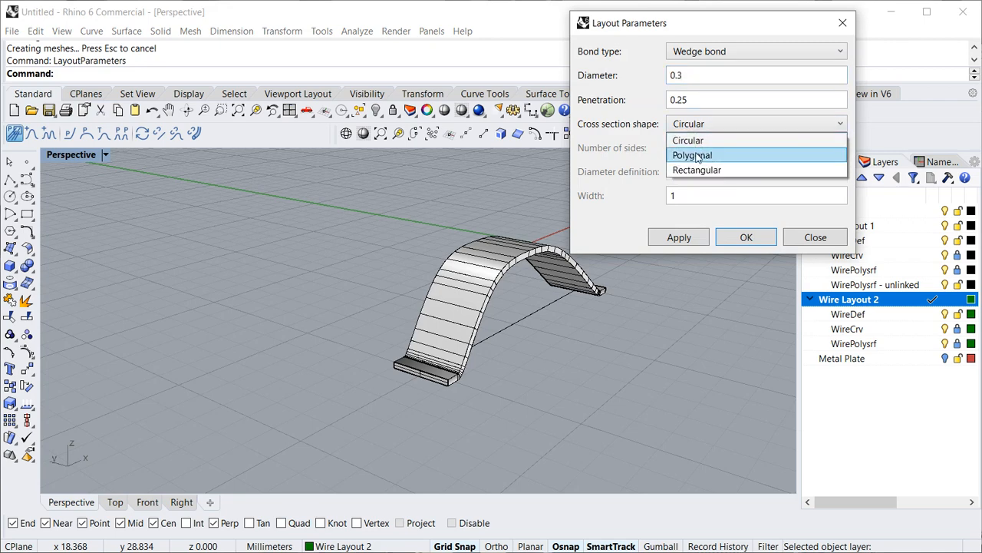
left_click(692, 155)
left_click(686, 149)
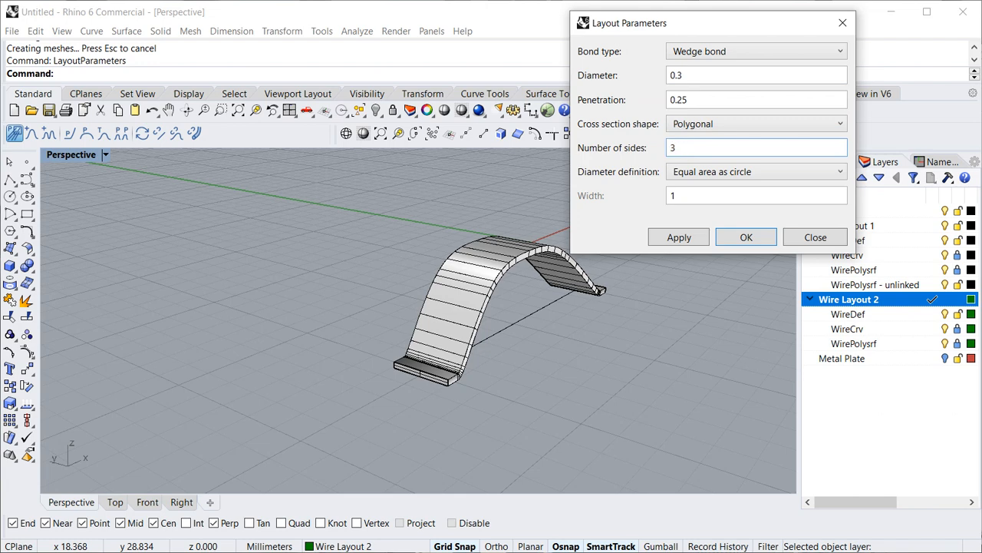
left_click(742, 238)
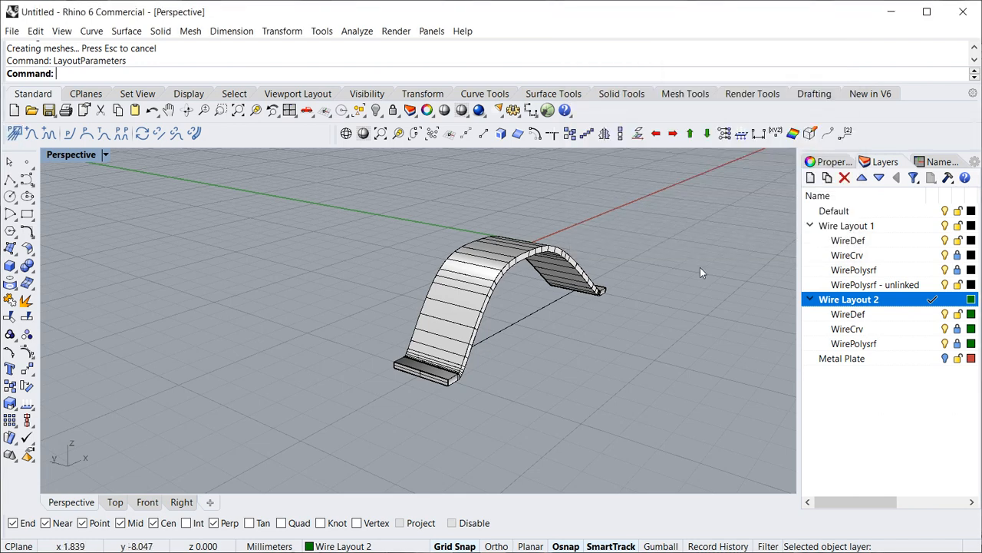
- Draw a single bond wire about 8 mm long beside the existing ribbon wire on the Wire Layout 2 layer
left_click(31, 133)
left_click(532, 390)
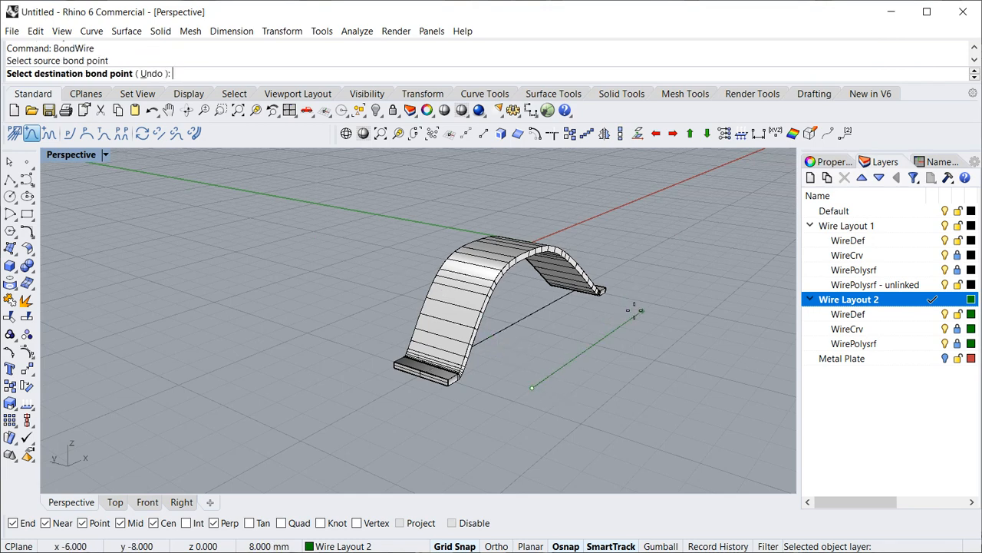
left_click(640, 311)
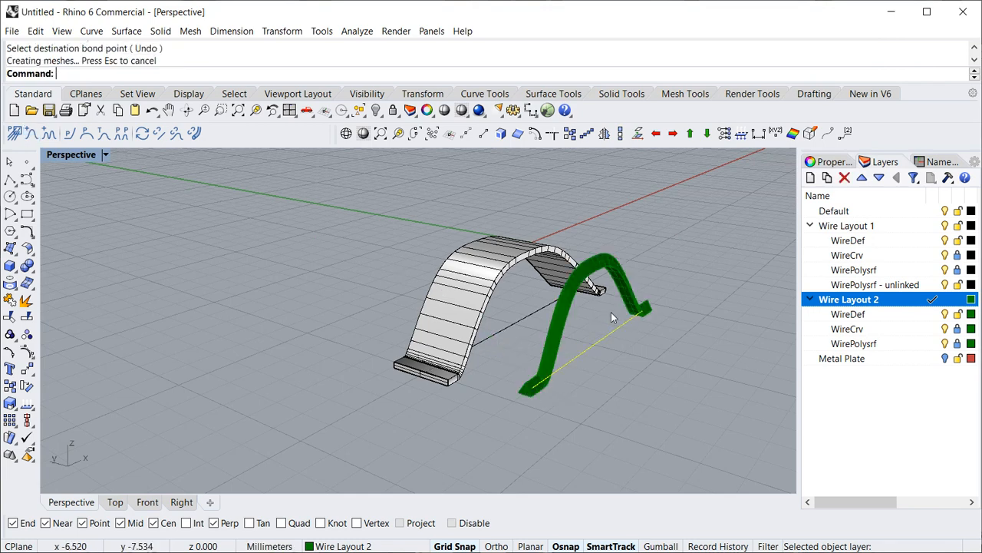
- Draw a stitched bond wire through four bond points in front of the single green wire on Wire Layout 2
left_click(48, 132)
left_click(493, 415)
left_click(581, 423)
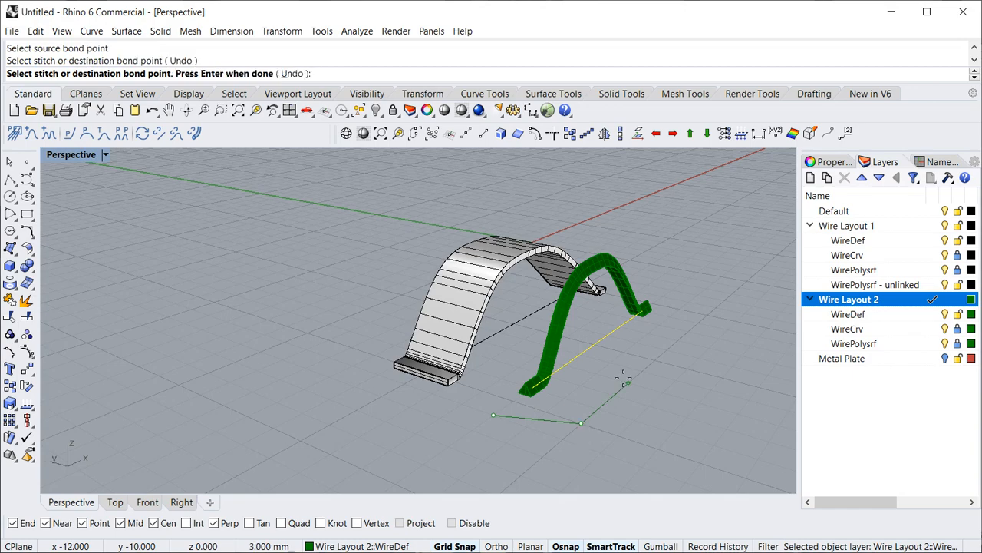
left_click(628, 382)
left_click(709, 348)
key("Return")
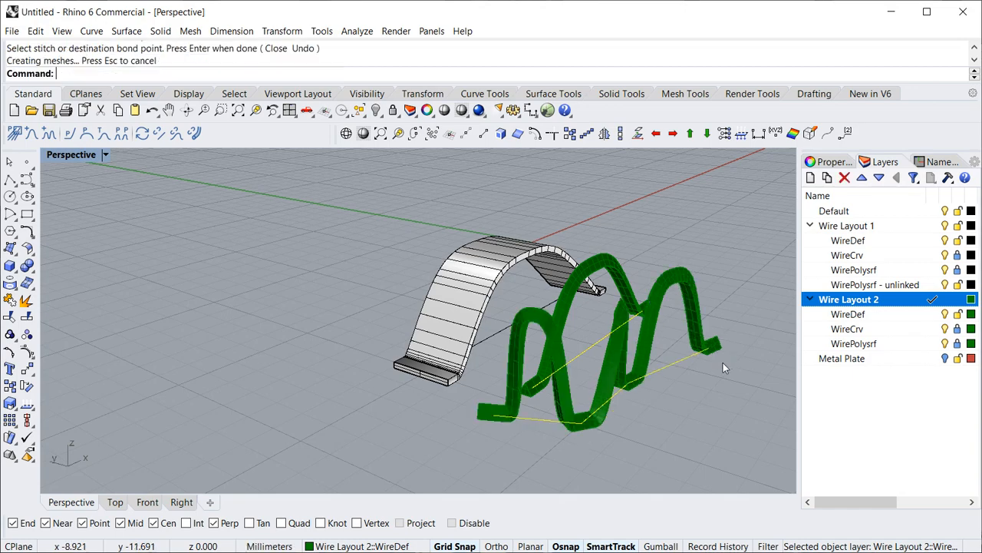
- Select the stitched wire's definition curve and change its object layer to Wire Layout 1
right_click_drag(623, 402, 485, 395)
scroll(652, 414, "down", 5)
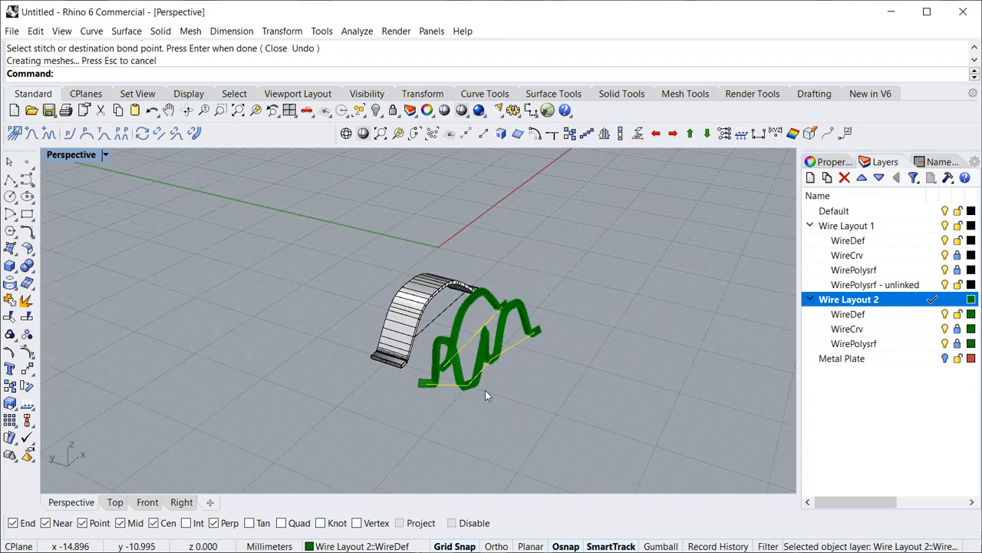
left_click(588, 388)
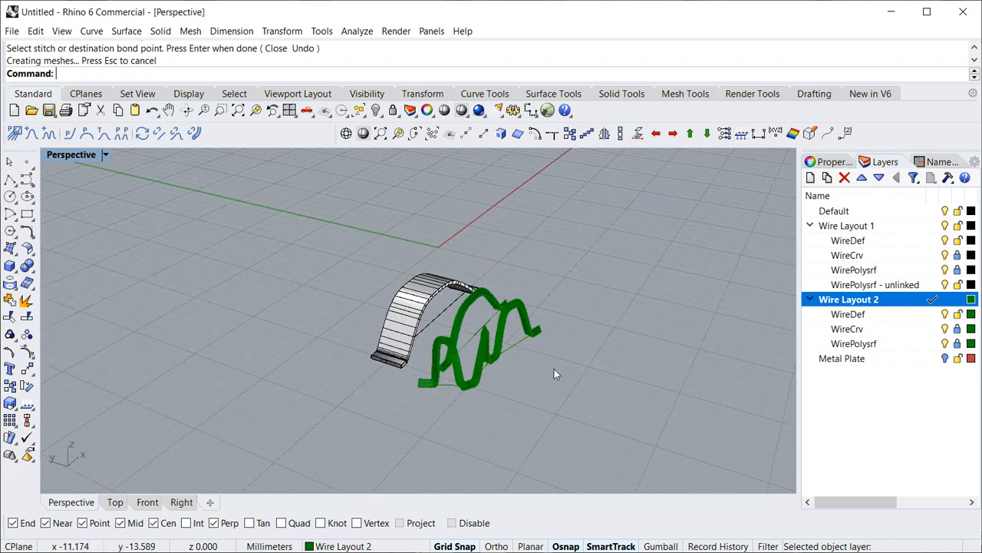
left_click(515, 345)
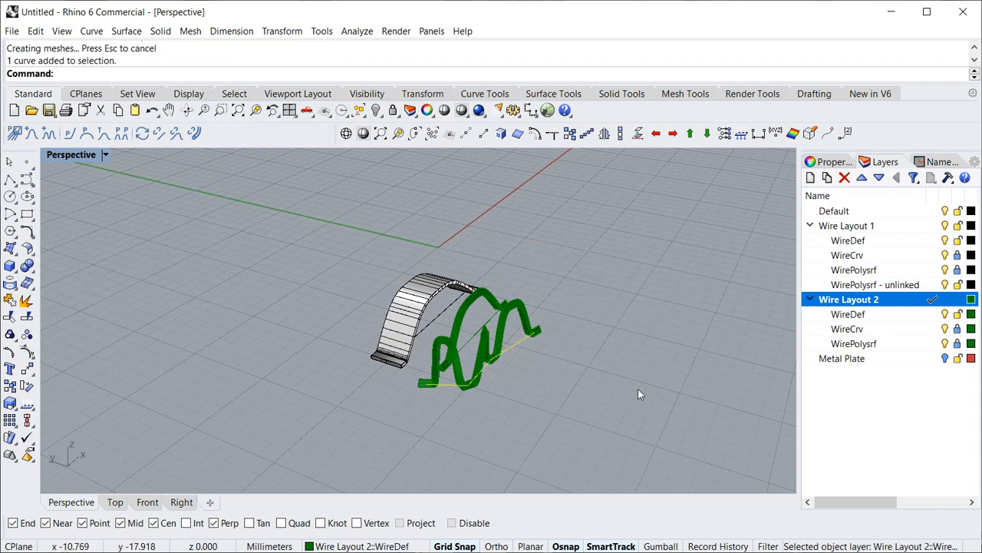
right_click(852, 228)
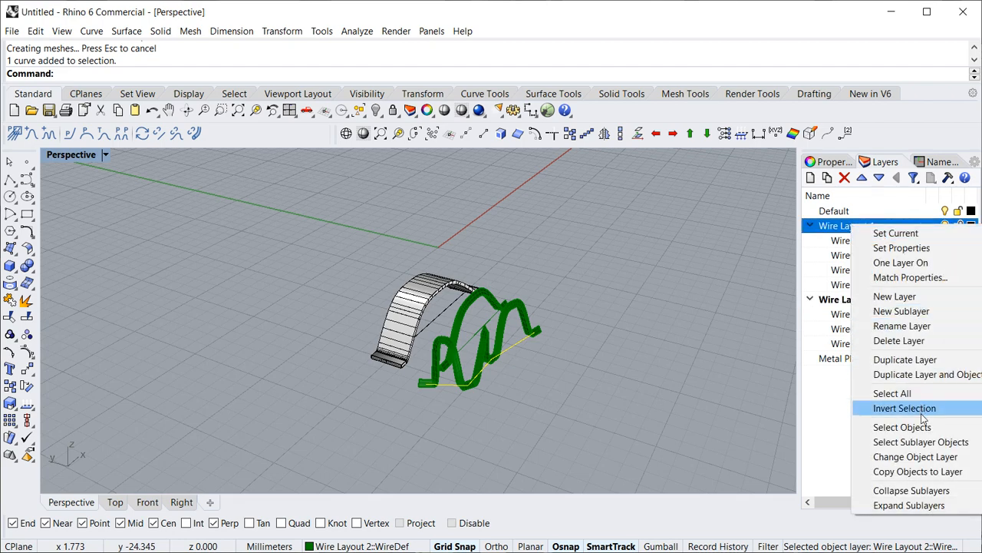
left_click(913, 458)
- Create a new top-level layer with the default name and move the selected stitched wire onto it
right_click_drag(722, 430, 499, 416)
scroll(497, 415, "up", 7)
right_click_drag(429, 403, 472, 383)
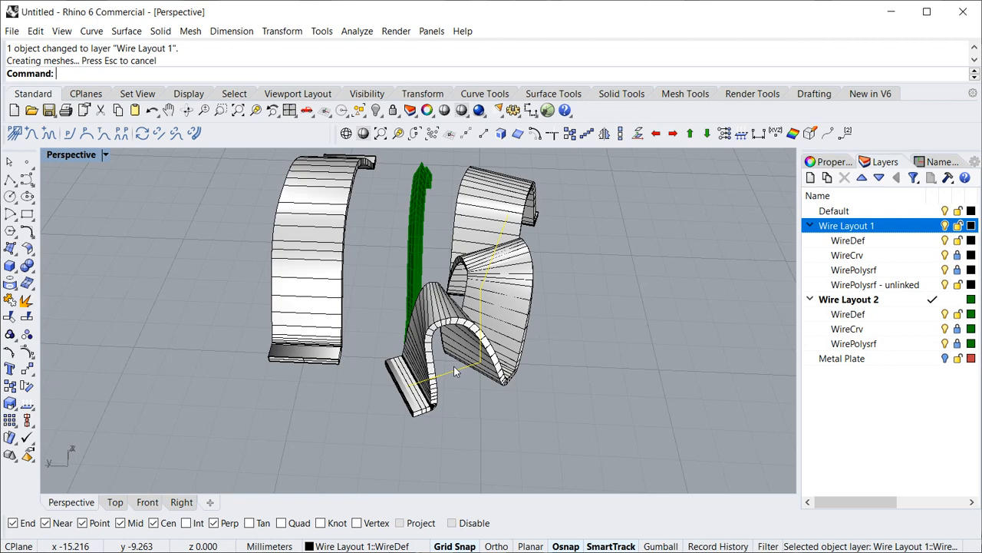
scroll(579, 365, "down", 3)
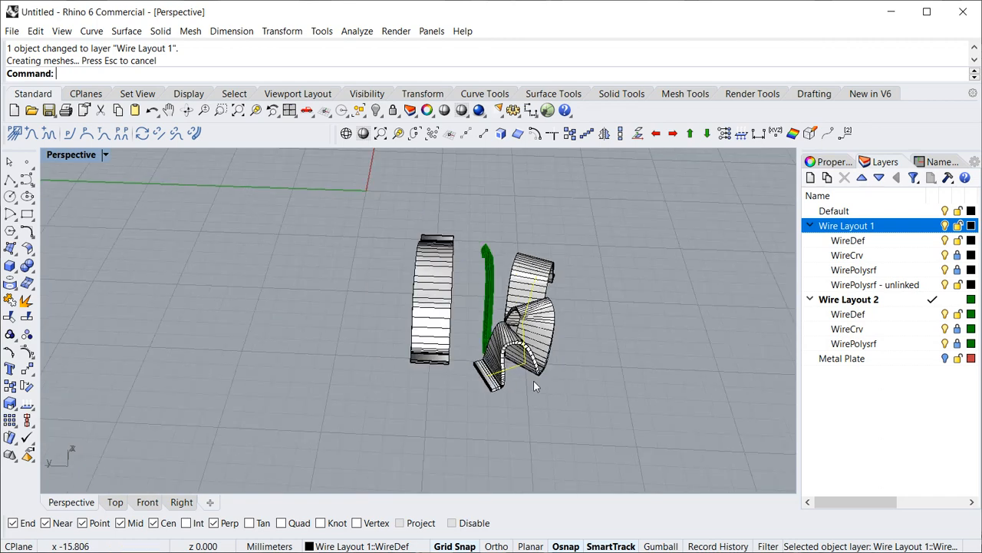
right_click_drag(426, 369, 325, 391)
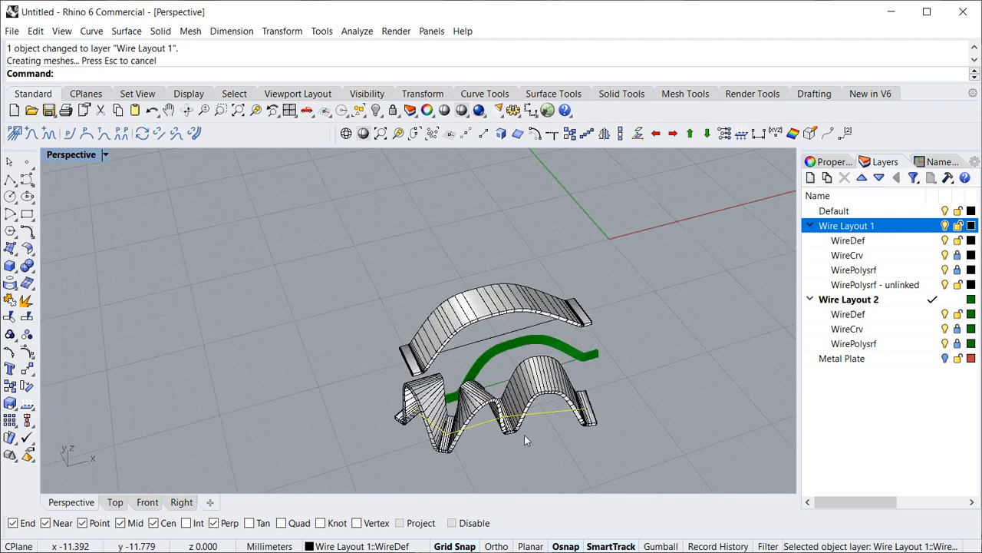
right_click_drag(519, 440, 504, 291, "shift")
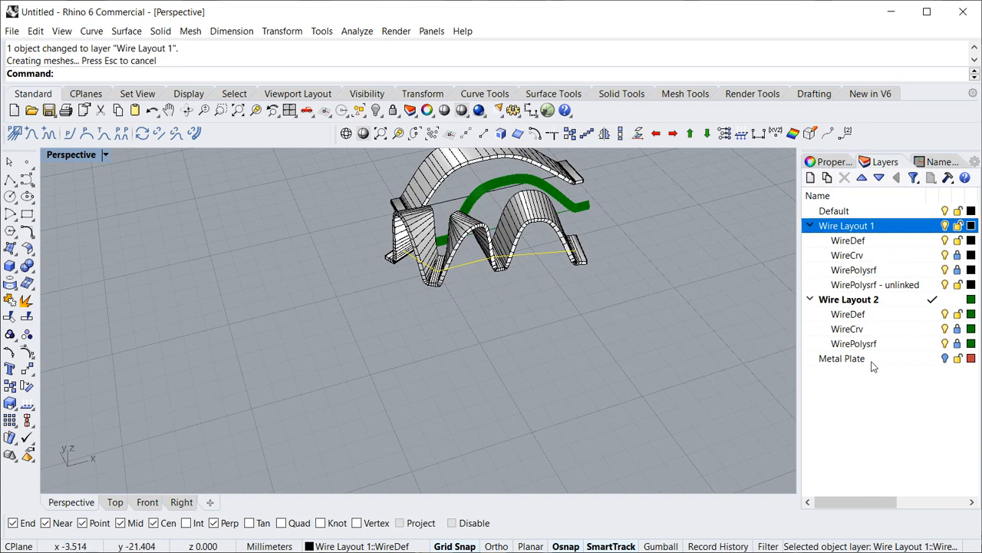
left_click(810, 178)
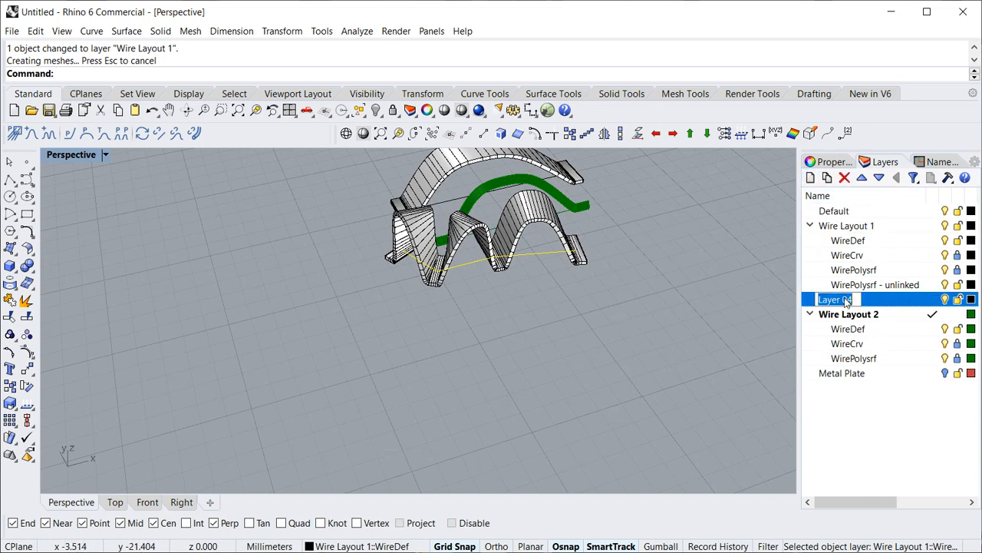
key("Return")
right_click(852, 300)
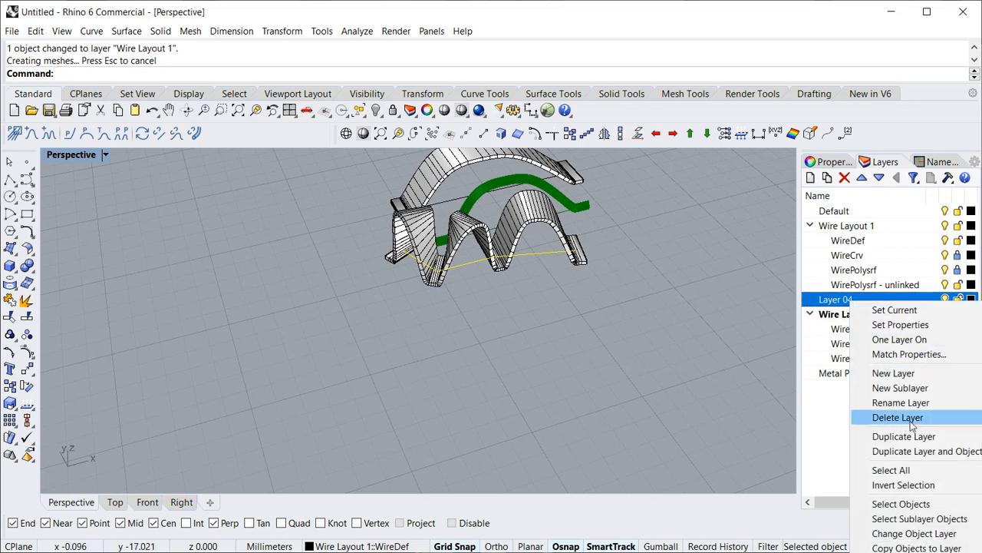
left_click(908, 533)
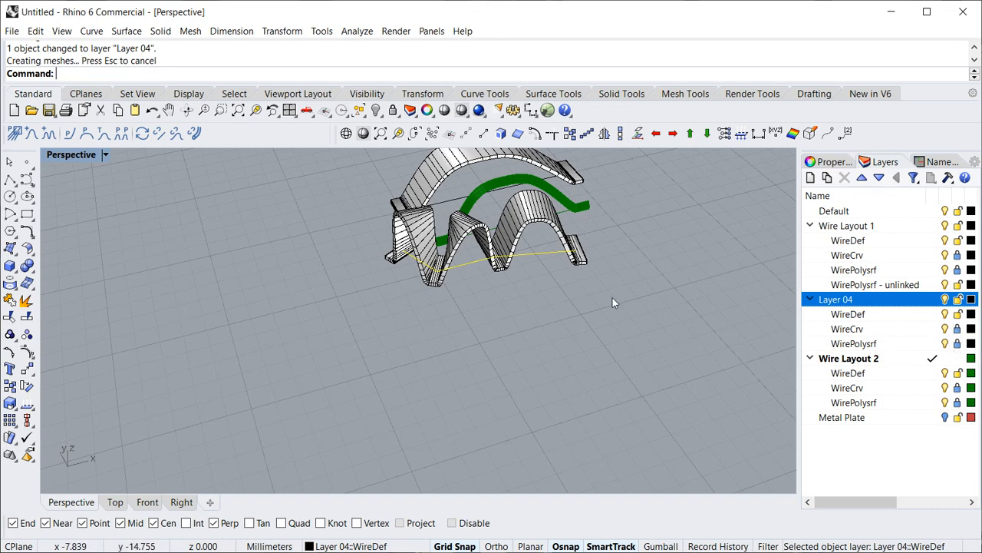
- Move the stitched wire's definition curve away from the two single wires into open space on the grid
left_click_drag(541, 260, 601, 372)
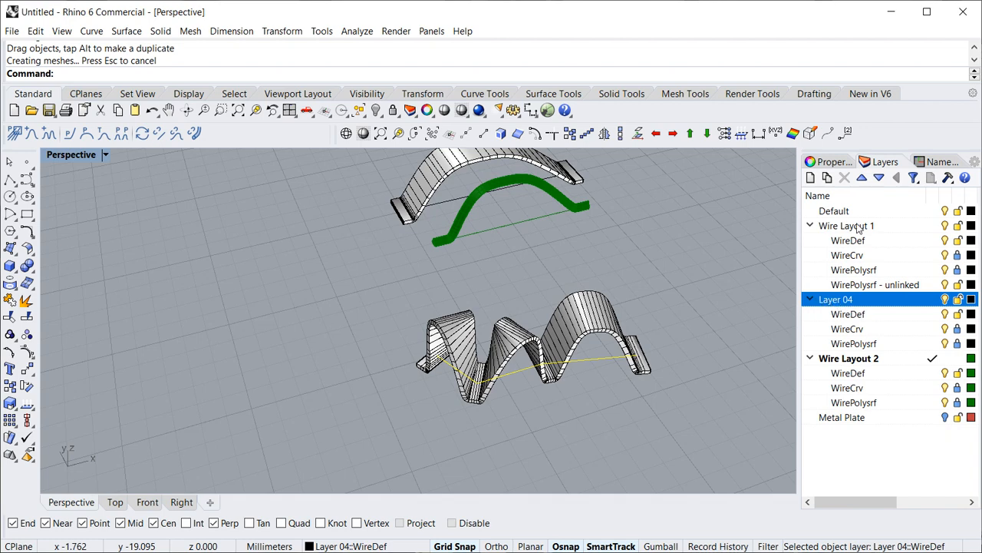
right_click_drag(441, 407, 426, 340)
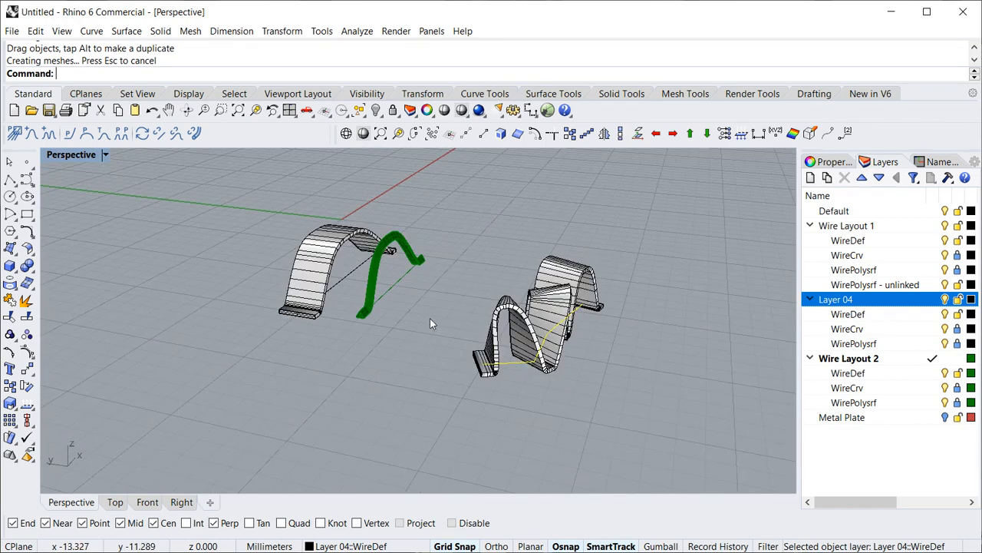